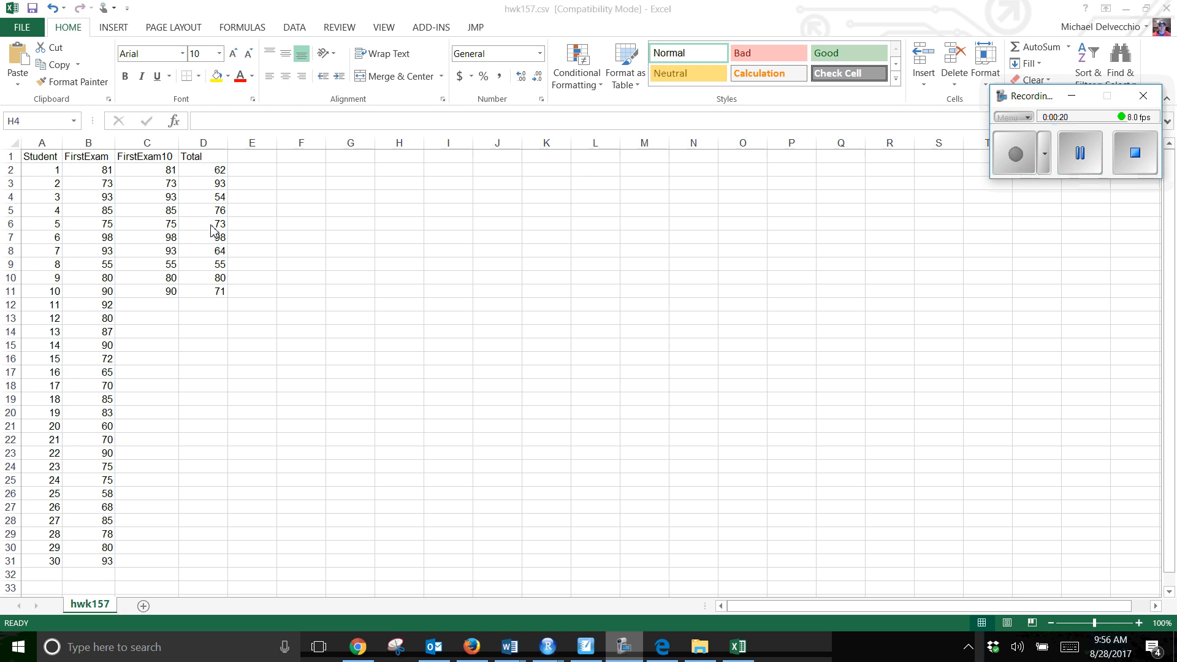
Copy the ten FirstExam10 scores from C2:C11 into the column starting at H7
click(160, 167)
click(159, 159)
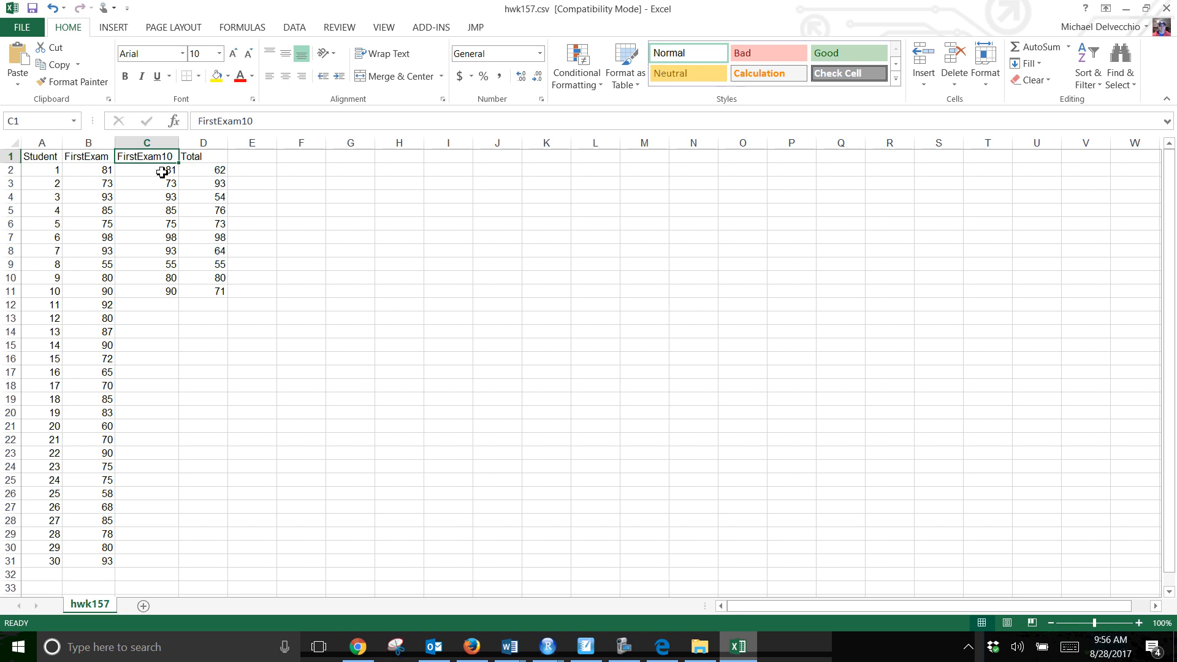
drag(163, 169, 143, 292)
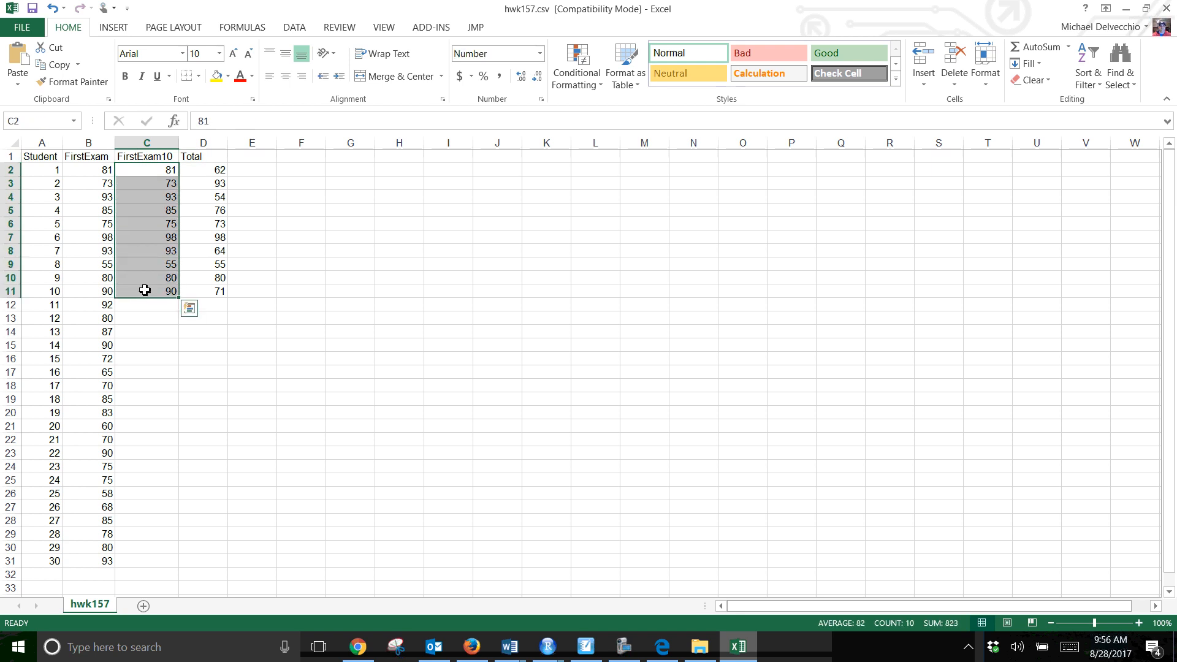
key(ctrl+c)
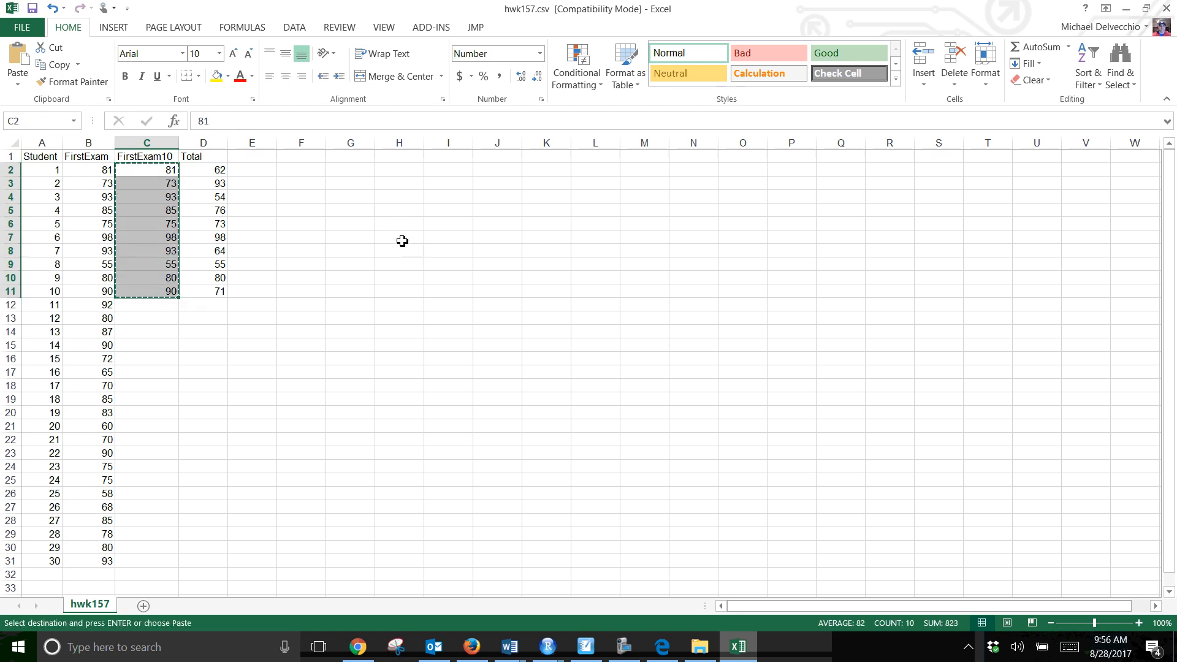
click(402, 236)
key(ctrl+v)
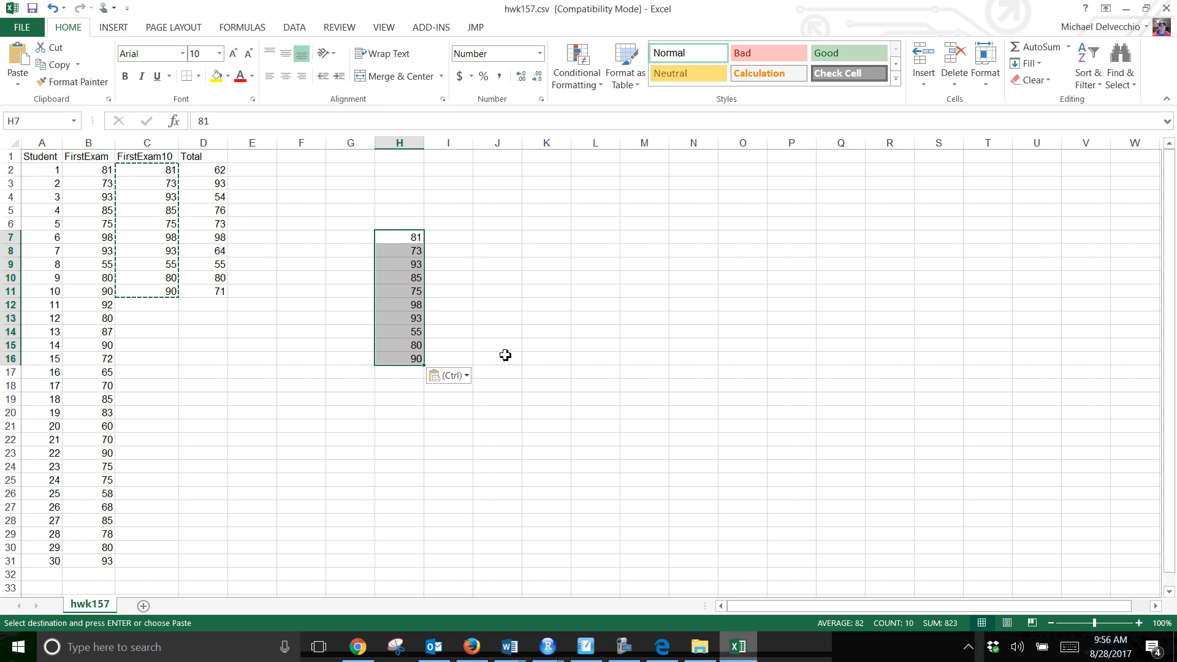
click(542, 350)
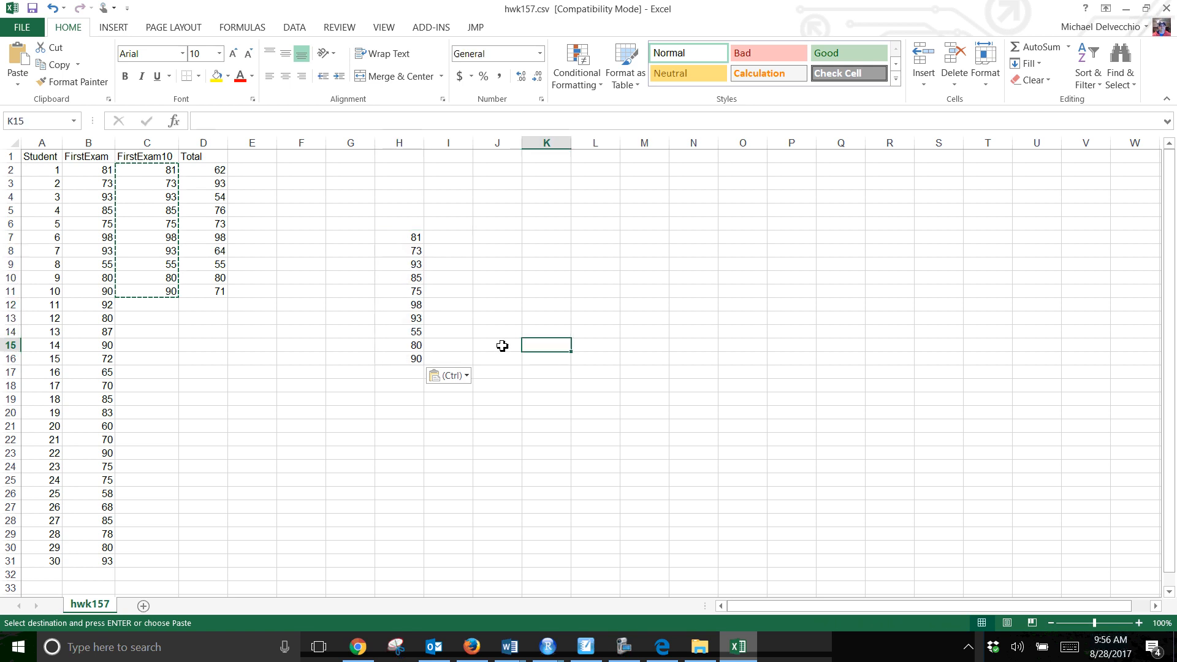
Enter the heading X in H6 above the copied scores and the label Mean in H2
click(413, 224)
text(X)
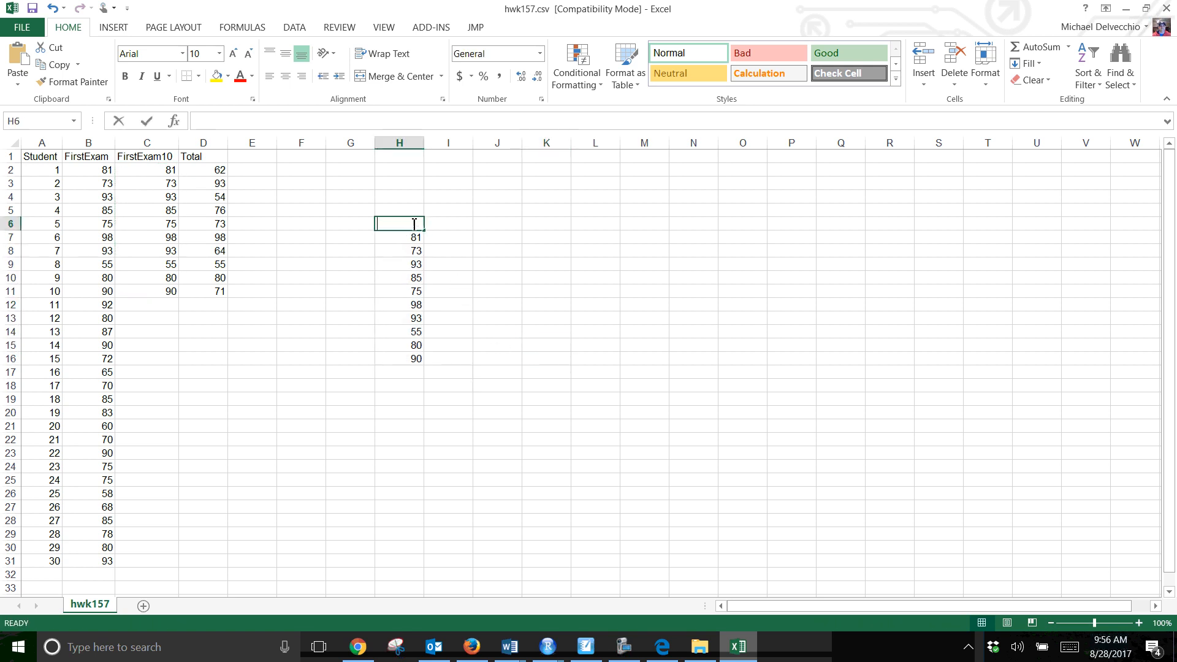
click(400, 172)
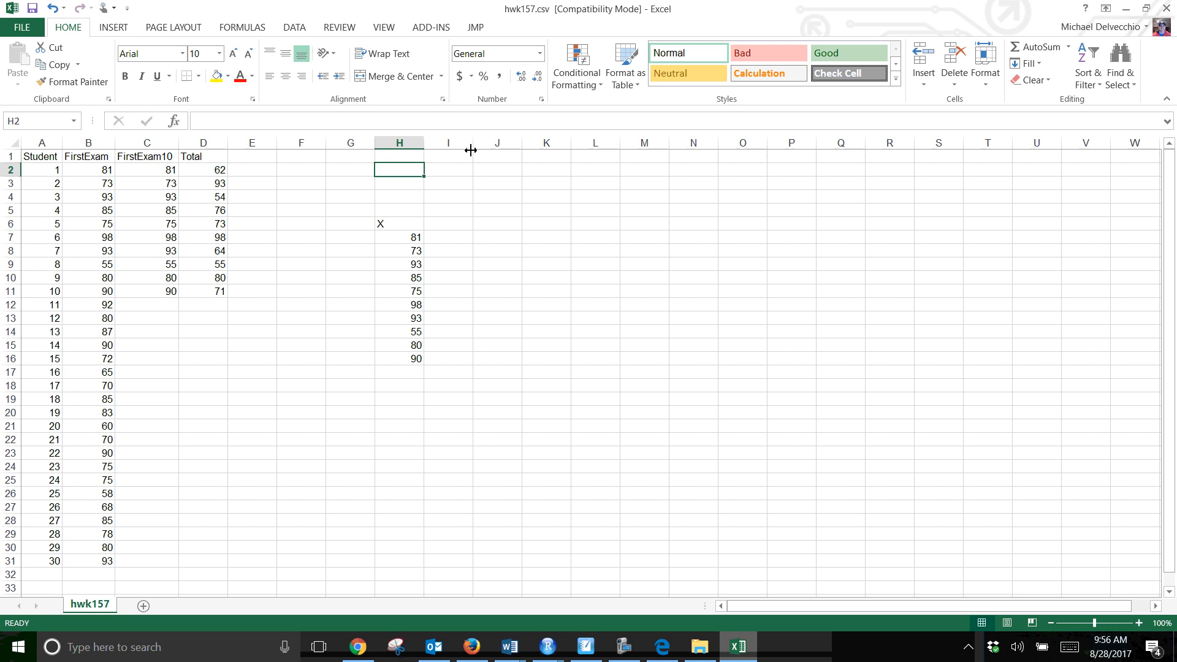
text(Mean)
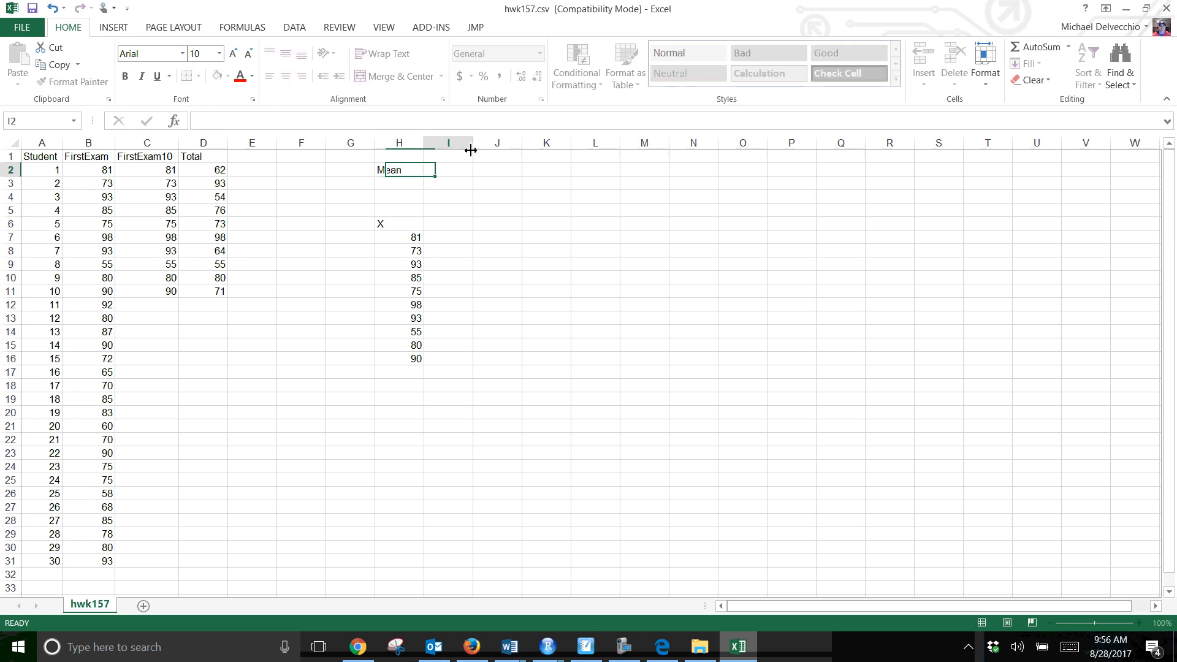
key(Tab)
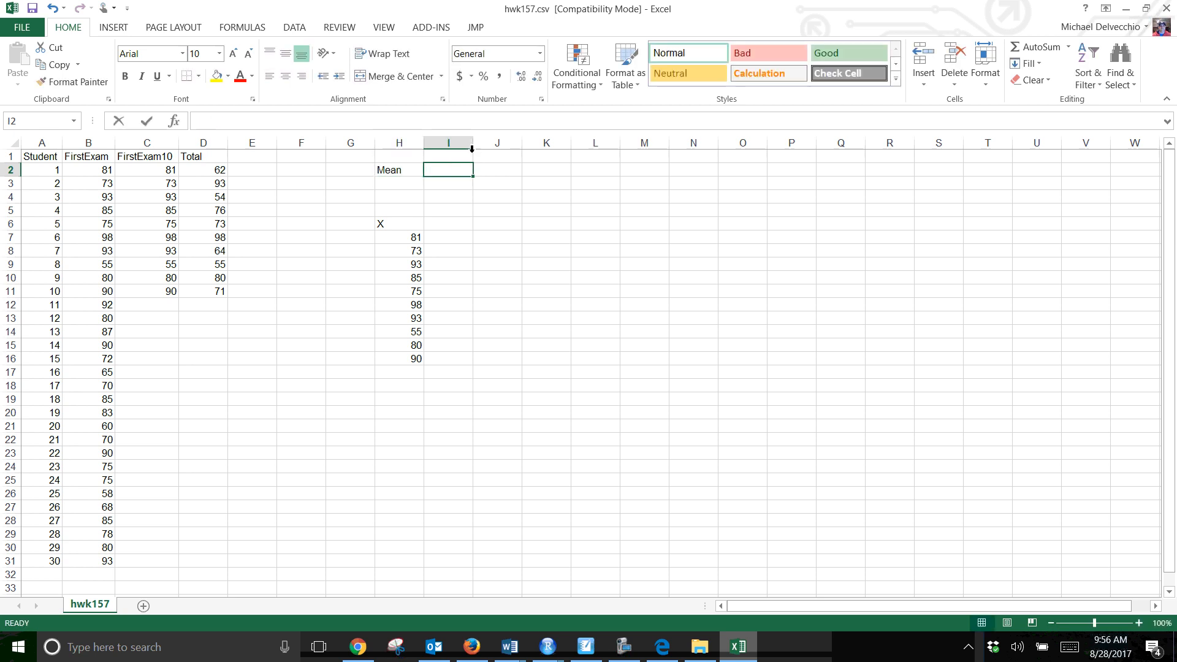
Calculate the mean of the scores in H7:H16 in cell I2 with the AVERAGE function
text(=Average)
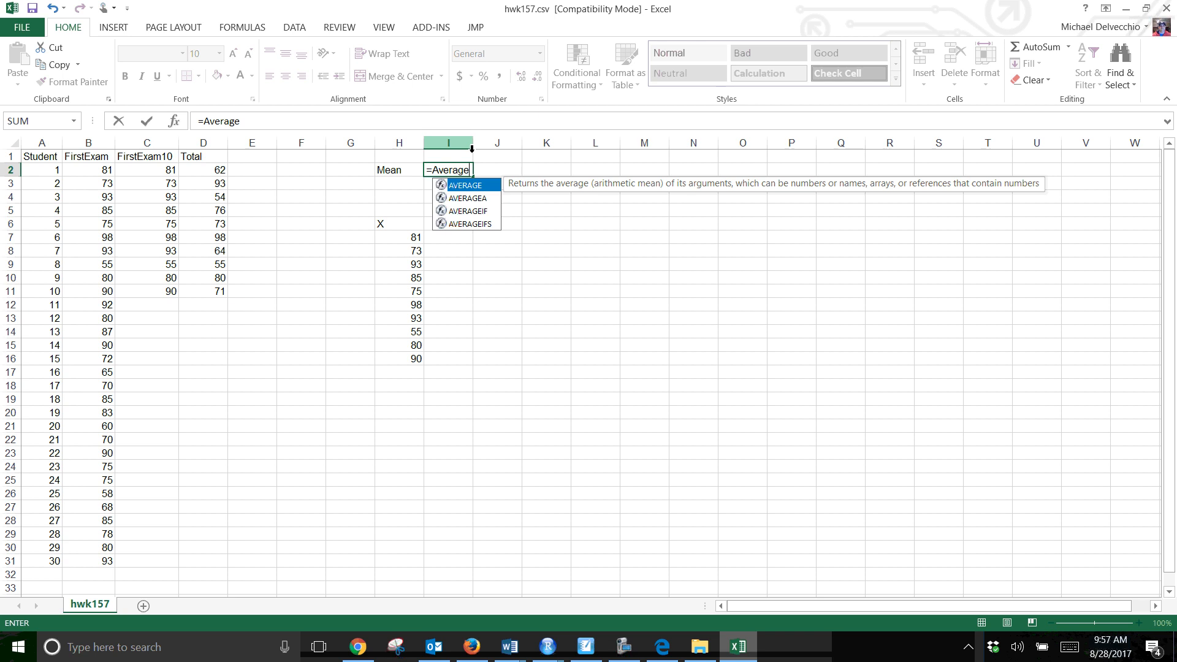
text(()
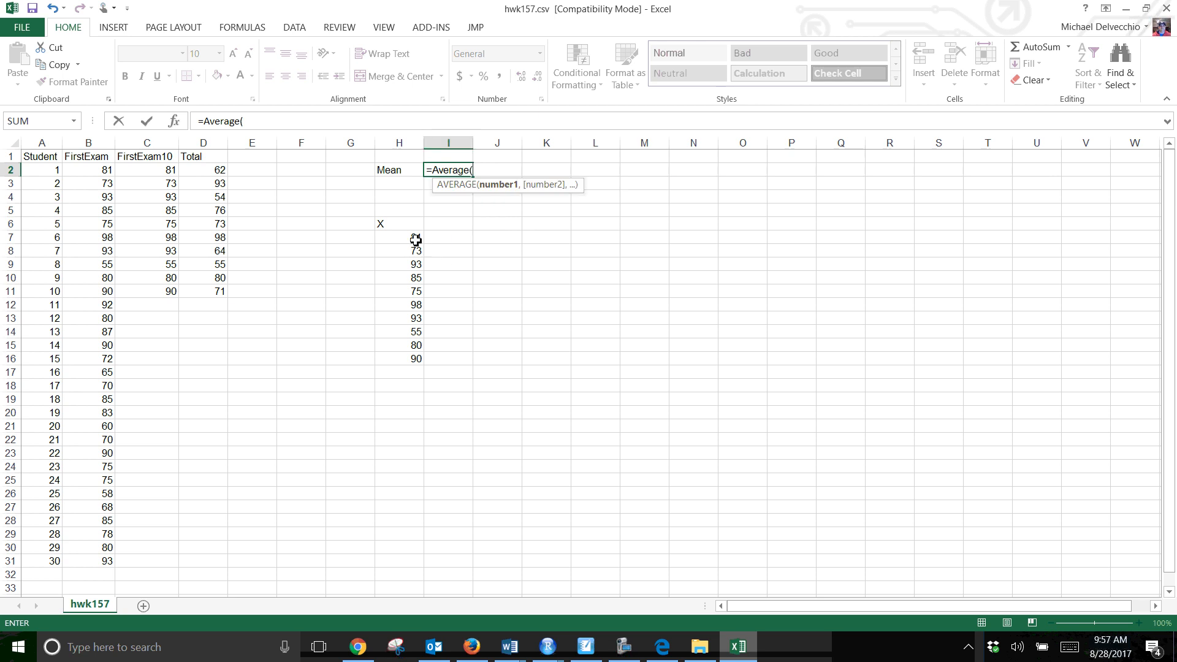
drag(413, 239, 388, 362)
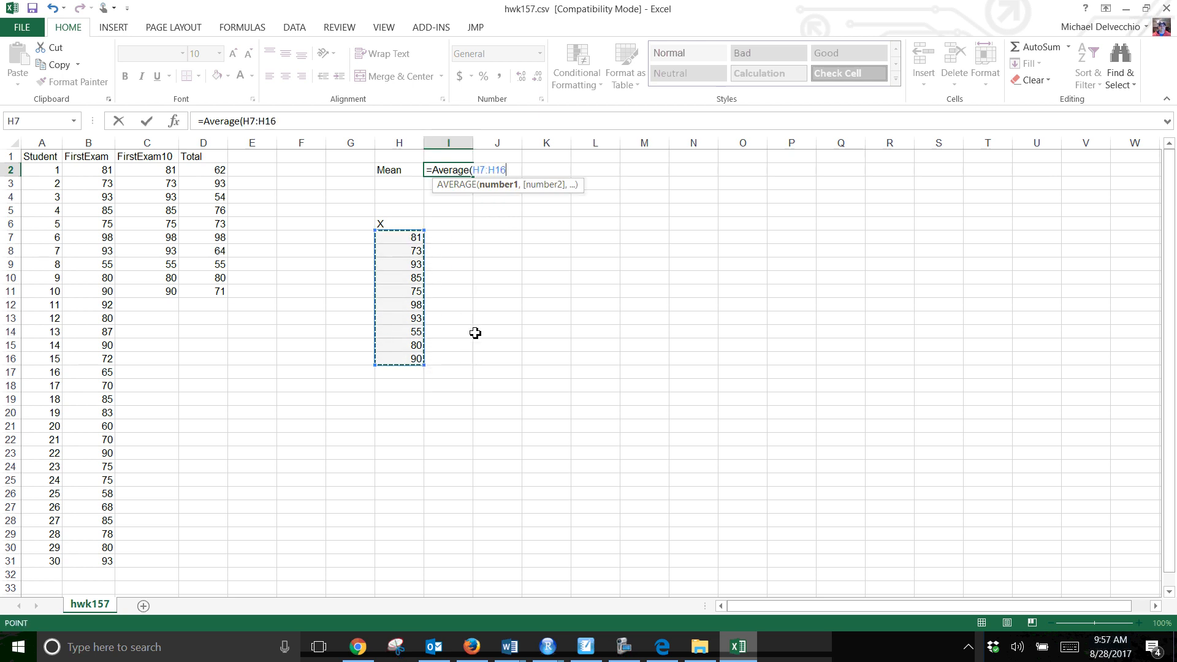
key(Return)
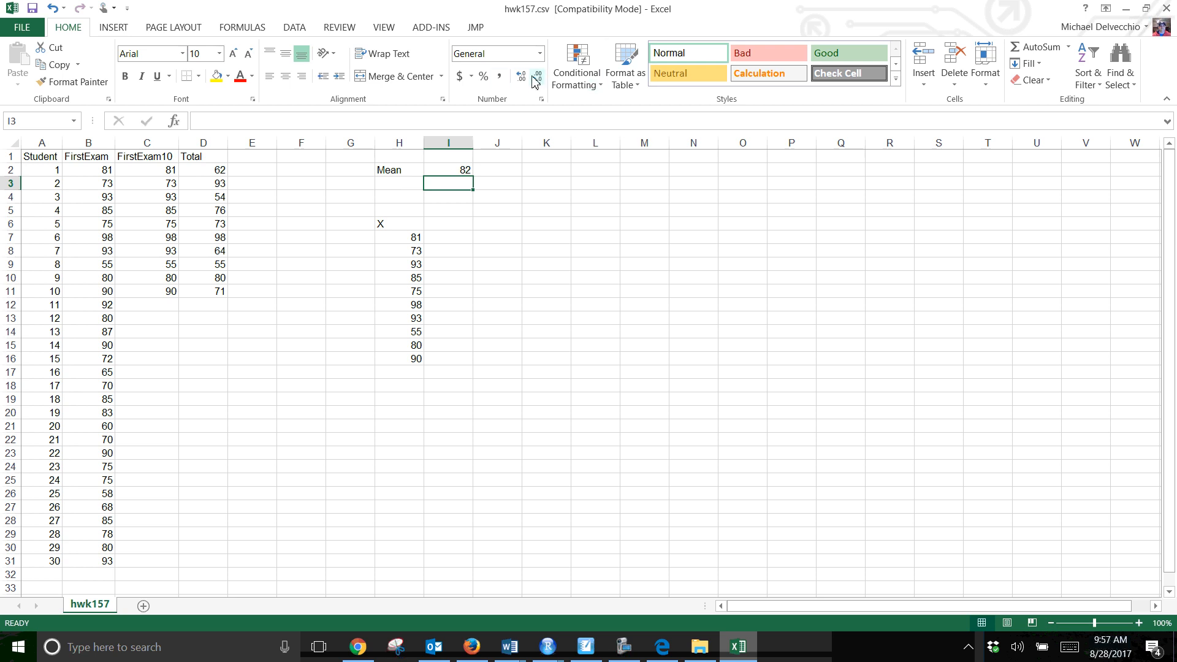
Format the mean in I2 to show two decimal places
click(414, 355)
click(466, 170)
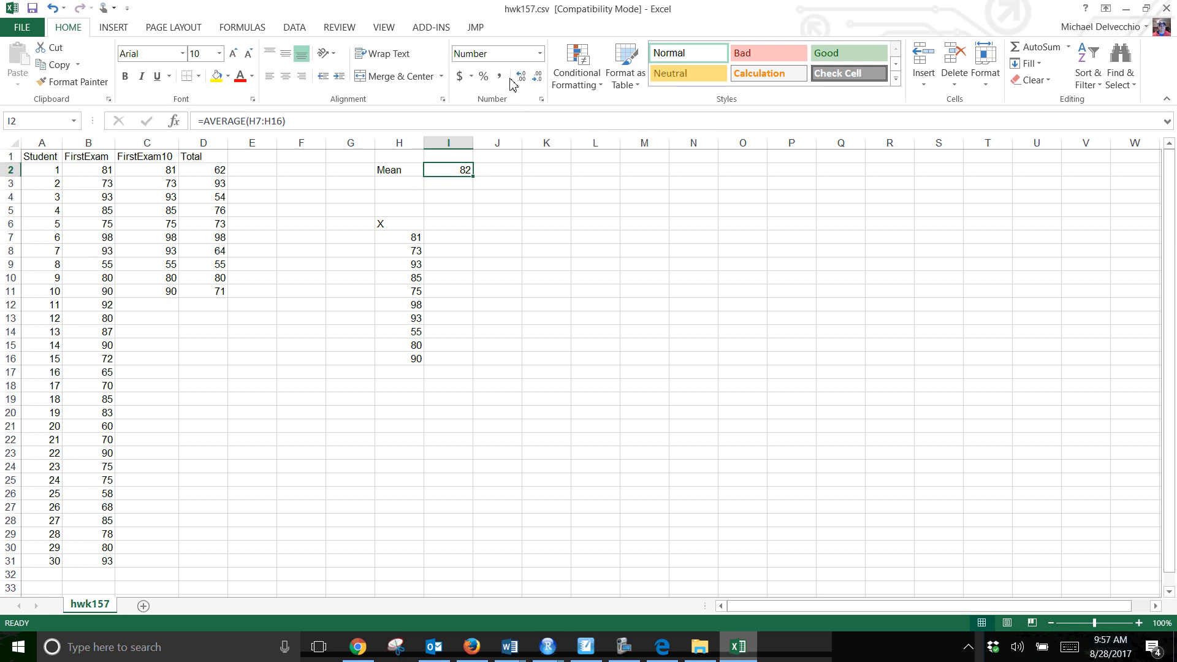
click(528, 78)
click(528, 78)
Enter =H7-$I$2 in I7 to subtract the mean from the first score using an absolute reference
click(440, 241)
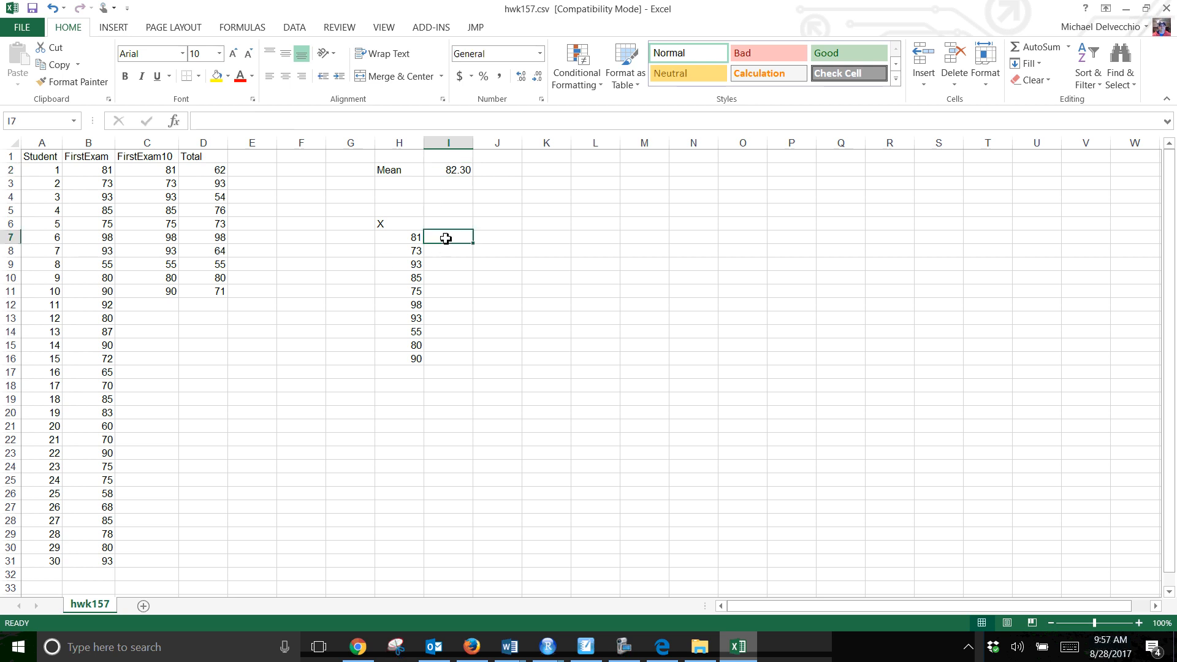
text(=)
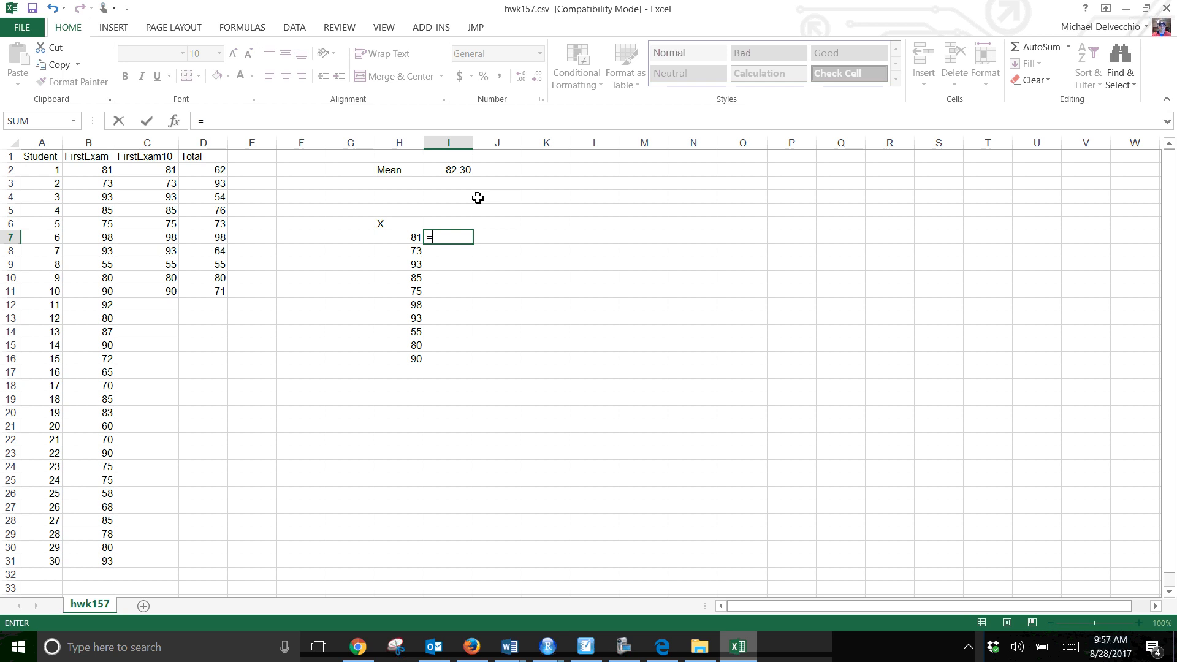
click(407, 240)
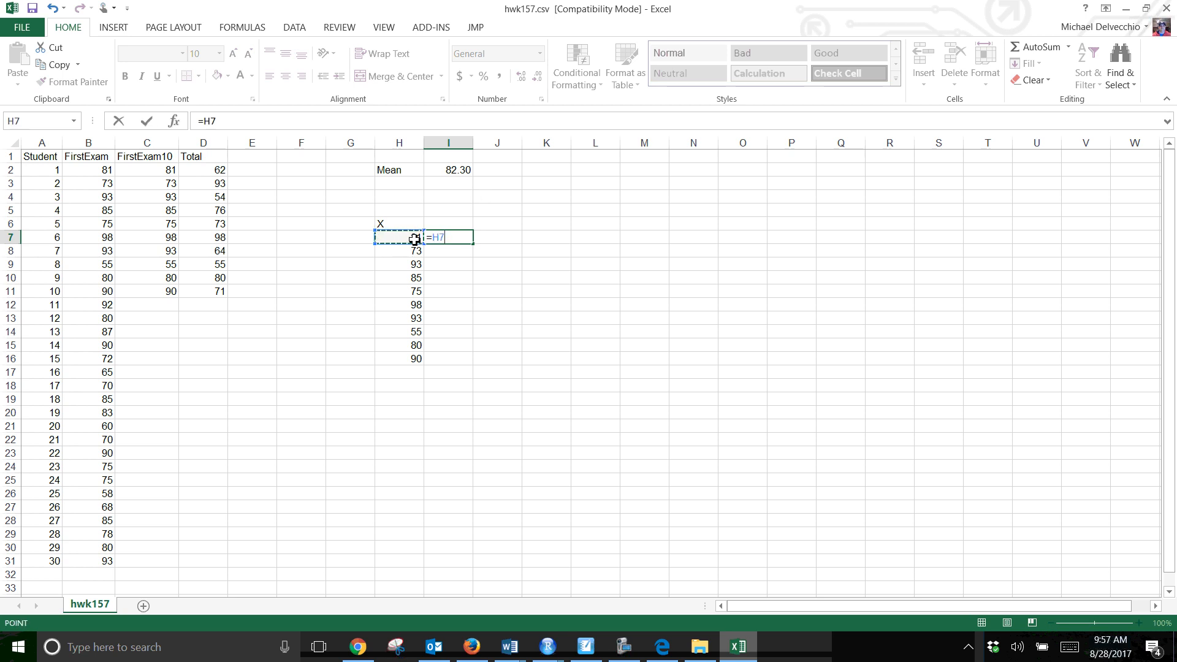
text(-)
click(454, 172)
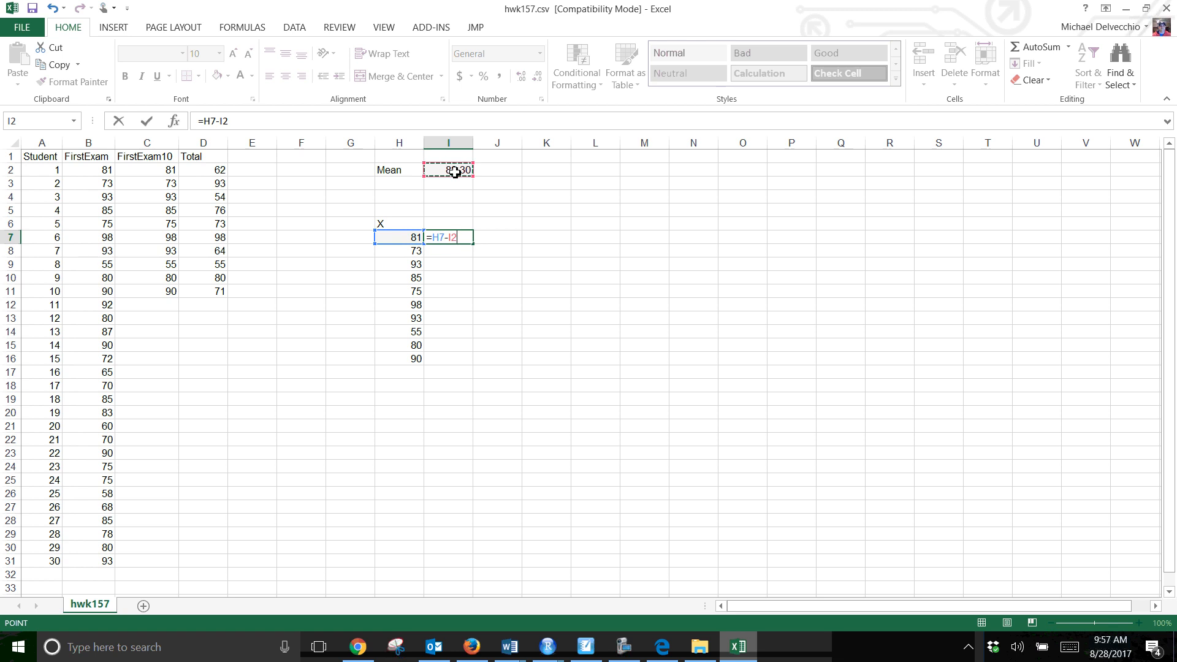
key(F4)
key(Return)
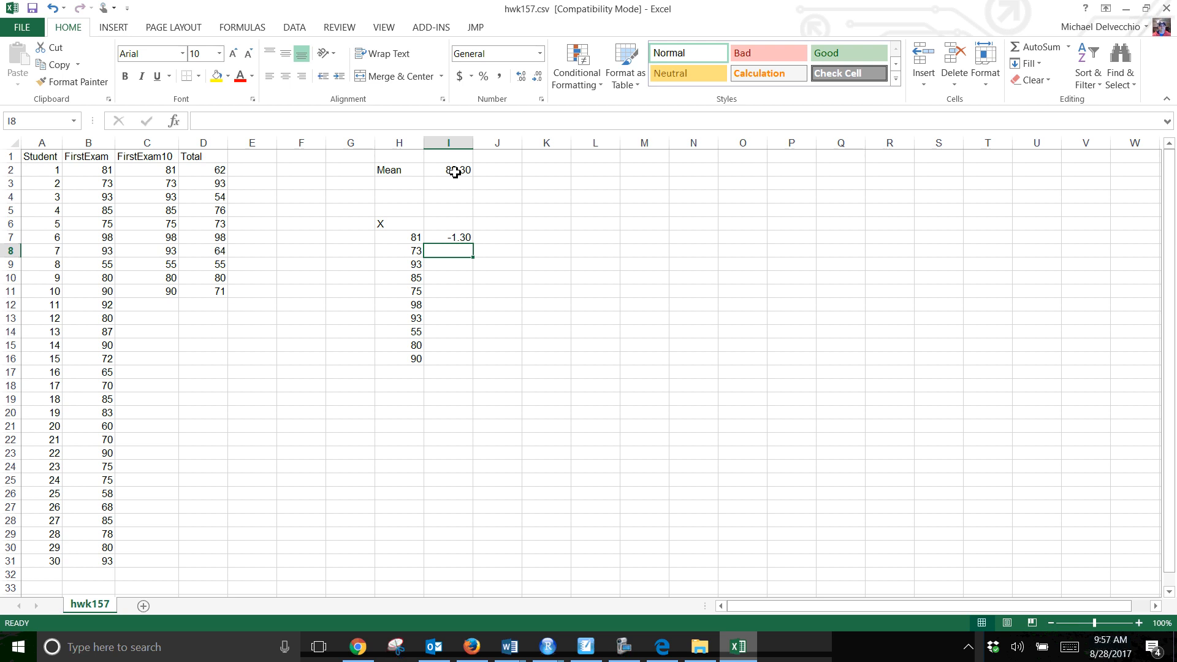
Fill the deviation formula from I7 down through I16 and show the deviations with one decimal place
click(454, 238)
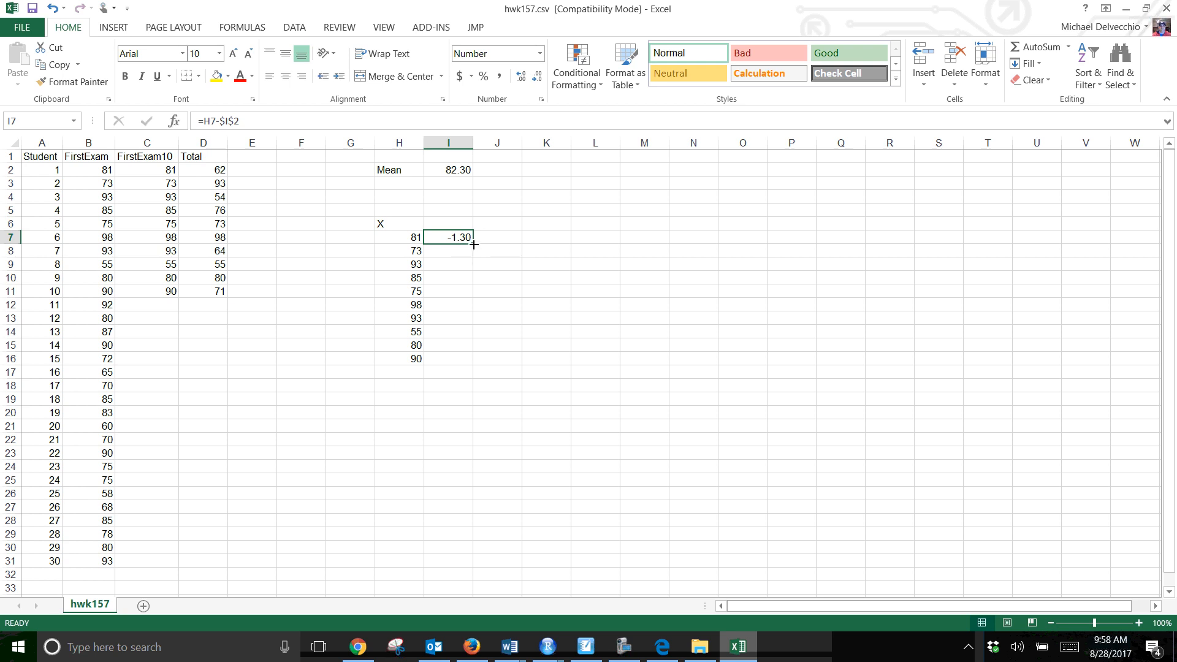
drag(474, 244, 471, 365)
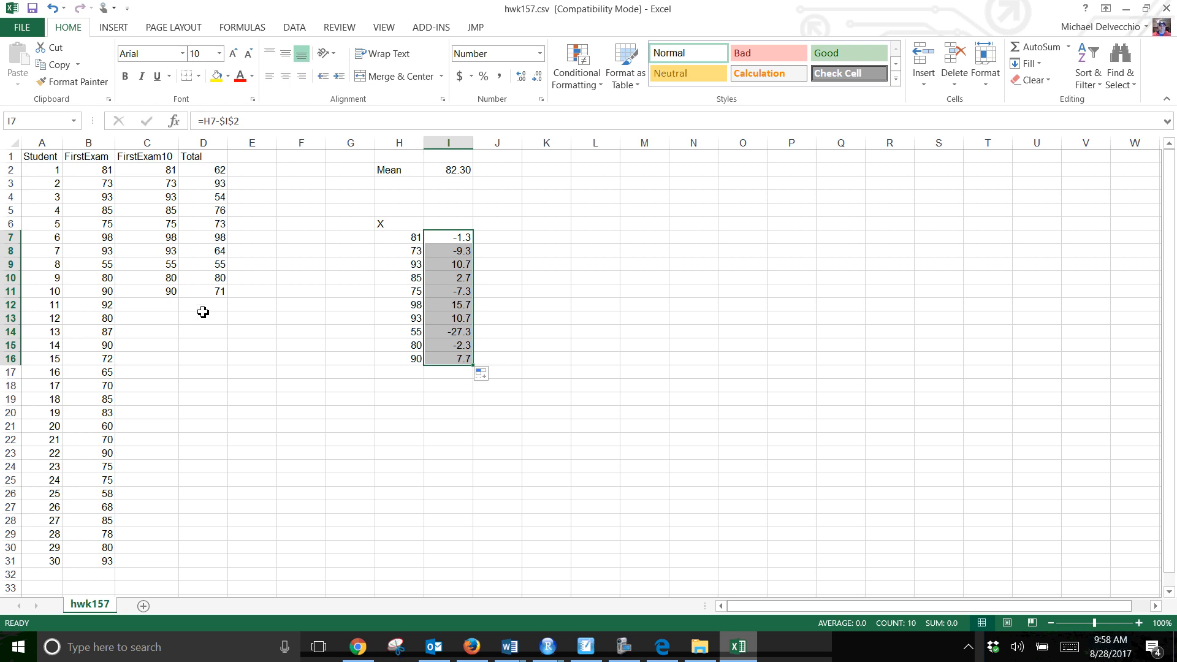
click(300, 467)
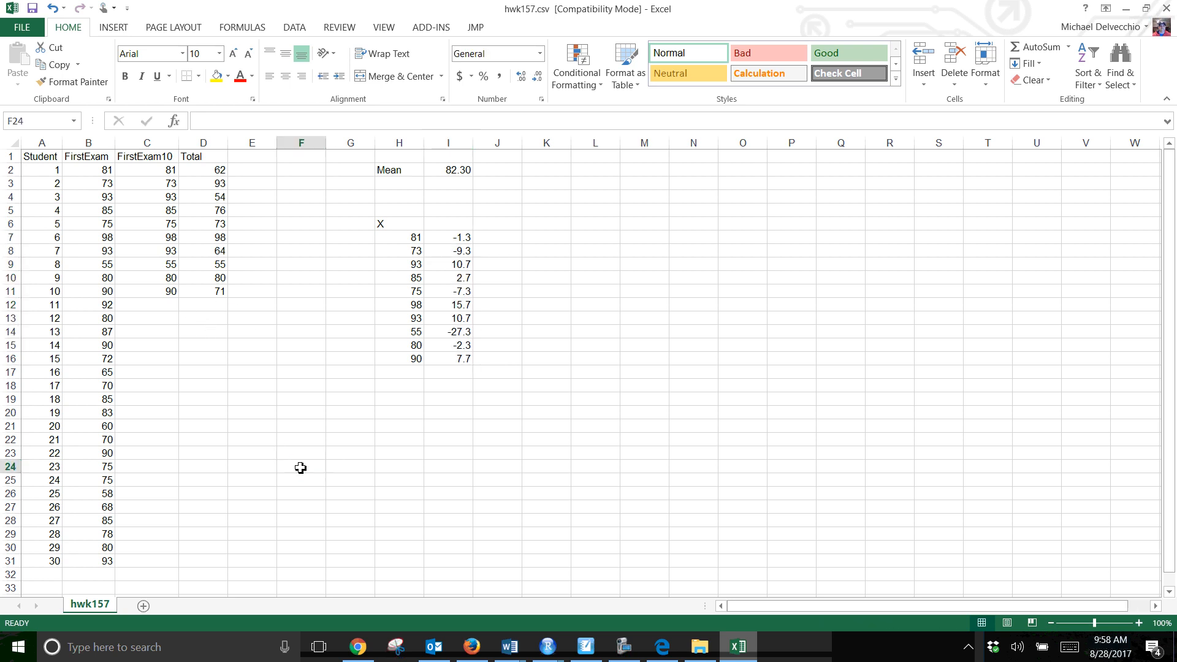
Display the worksheet's formulas to examine the references in I7:I16, and switch back to showing values
key(ctrl+grave)
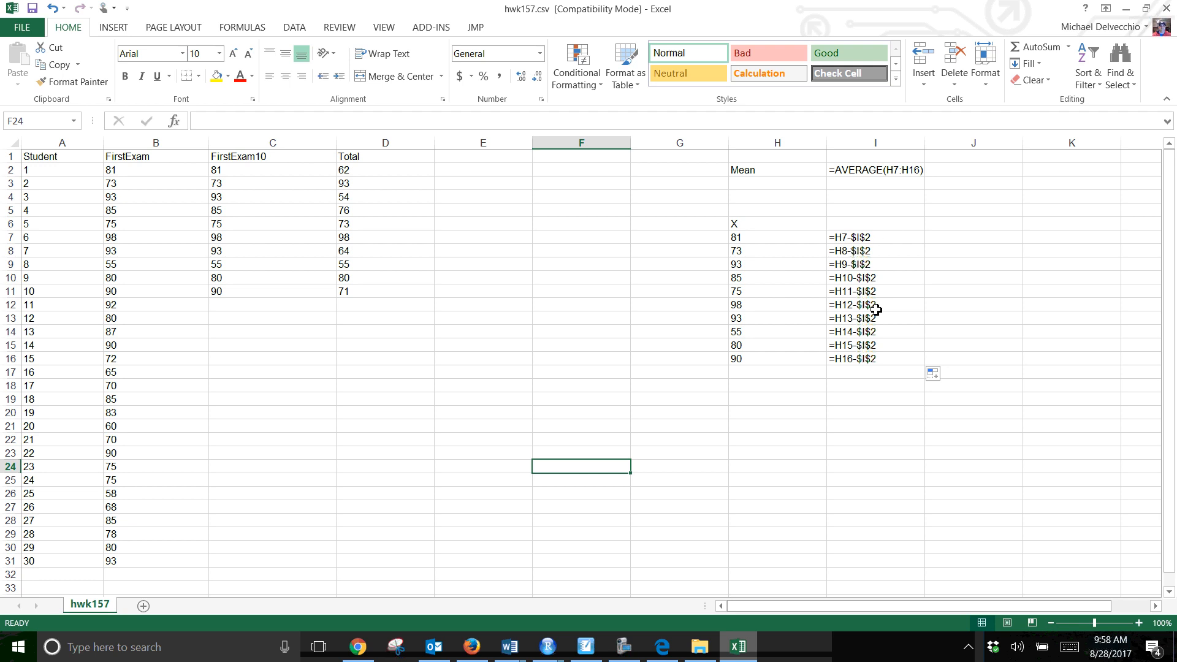
drag(877, 359, 875, 242)
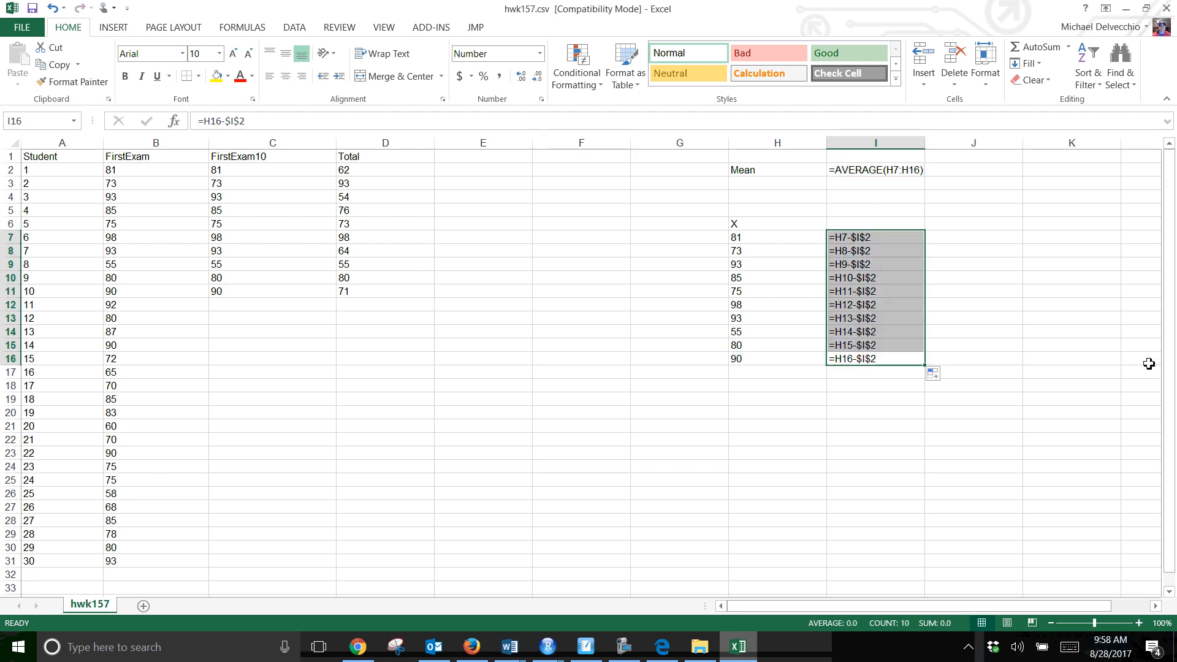
key(ctrl+1)
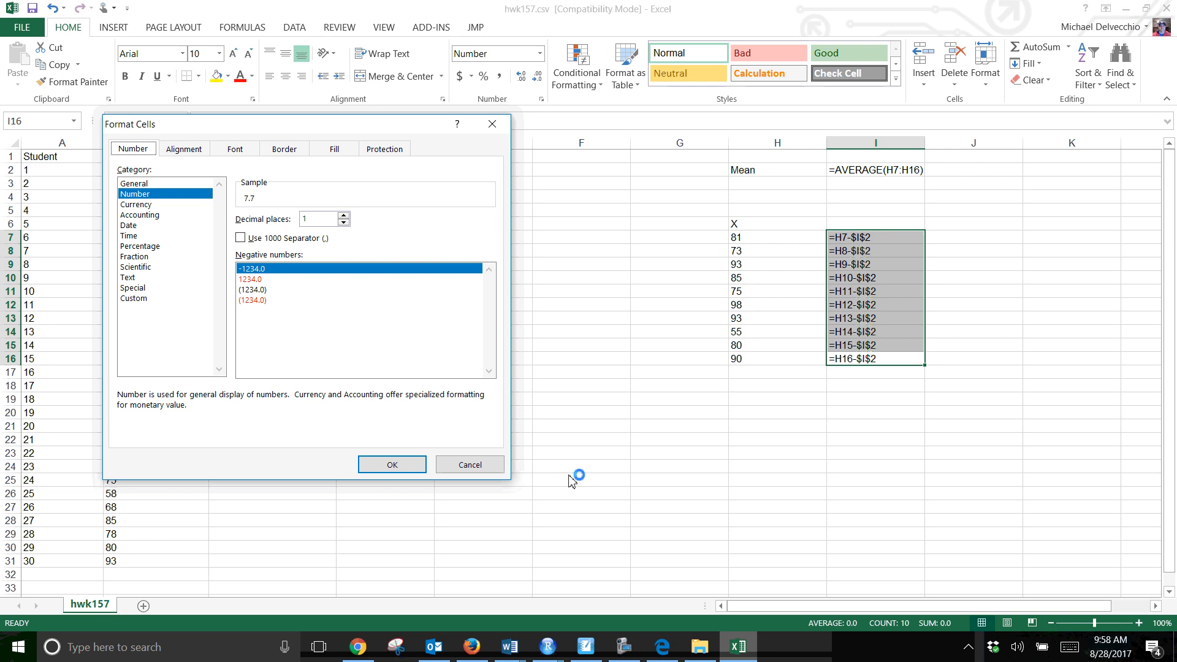
click(493, 471)
key(ctrl+grave)
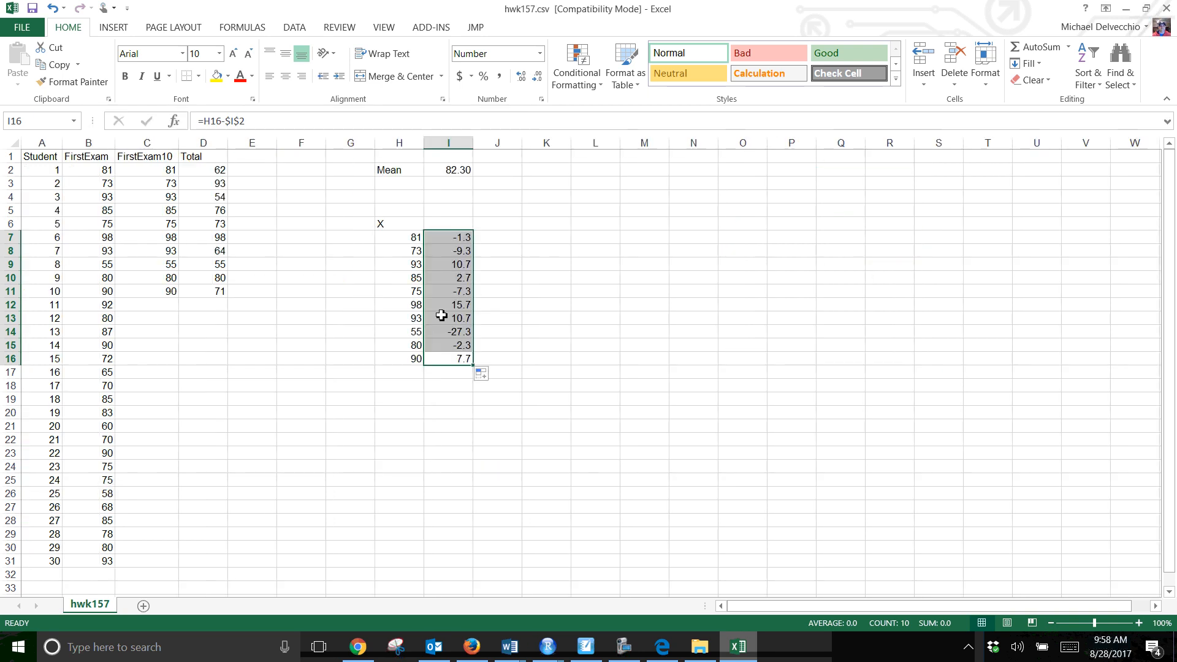
click(527, 290)
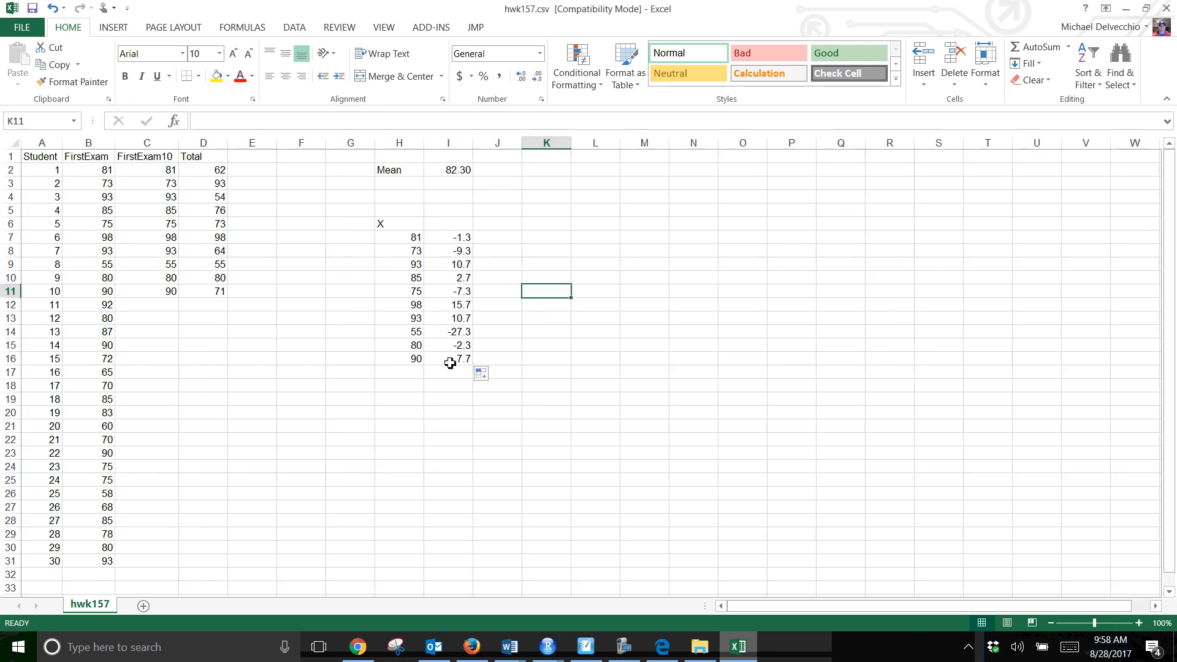
Enter the column headings x-Mean in I6 and Square in J6
click(443, 225)
text(x)
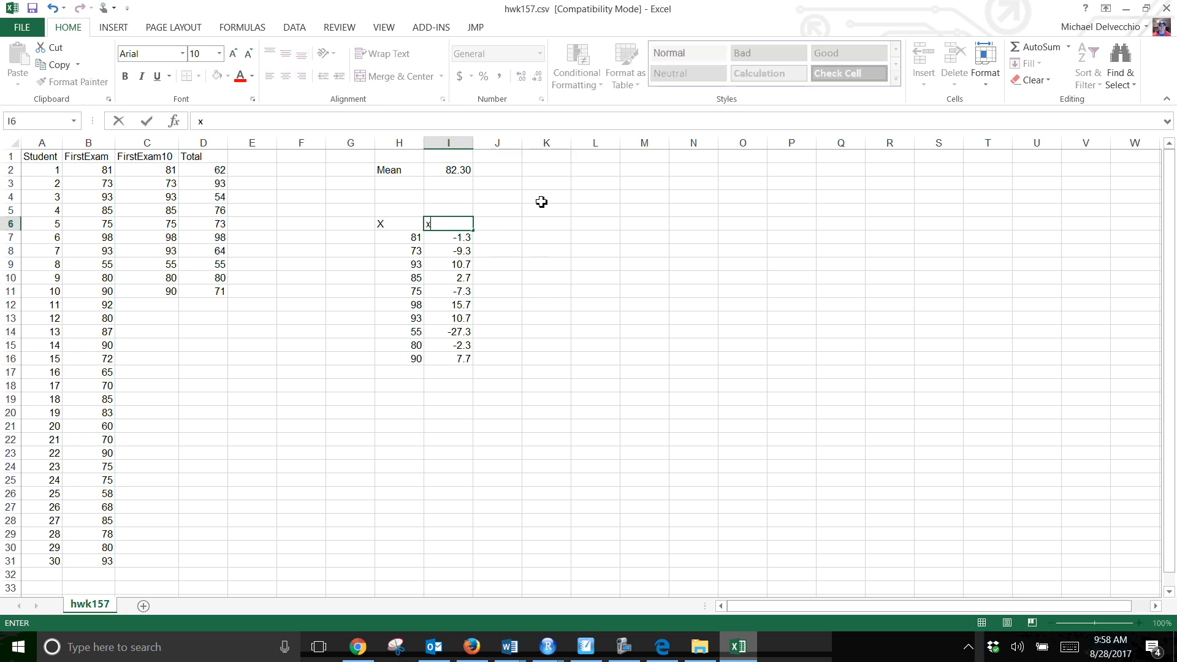
text(-MEan)
key(BackSpace)
key(BackSpace)
key(BackSpace)
text(ean)
key(Tab)
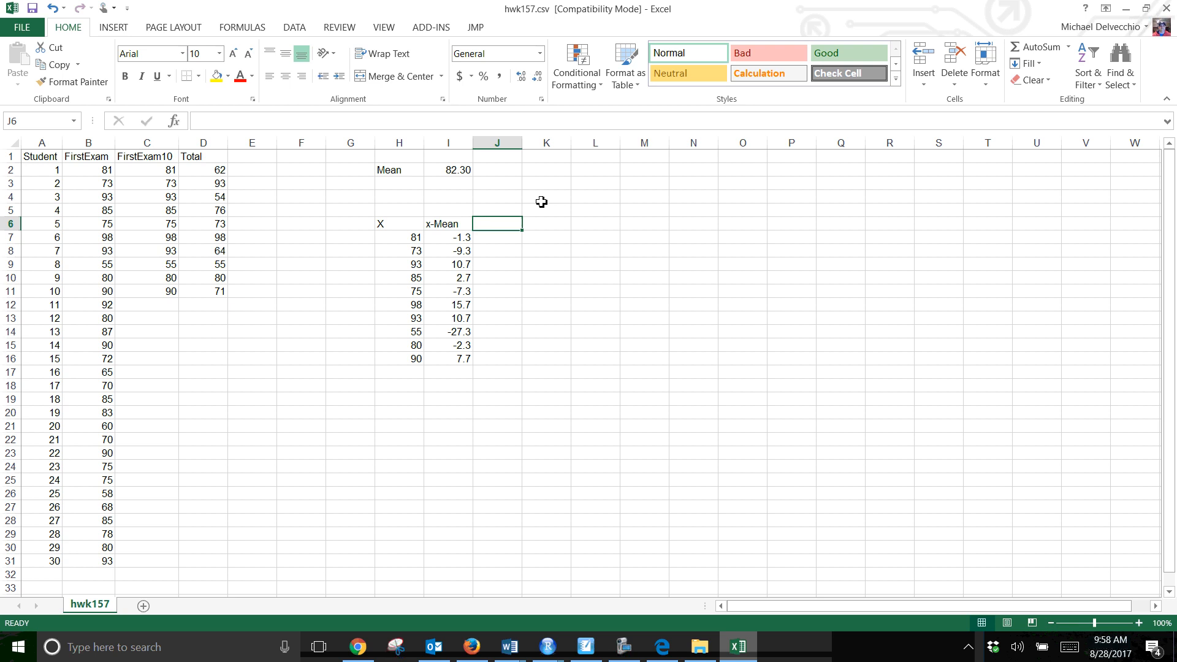
text(Sqi)
text(uare)
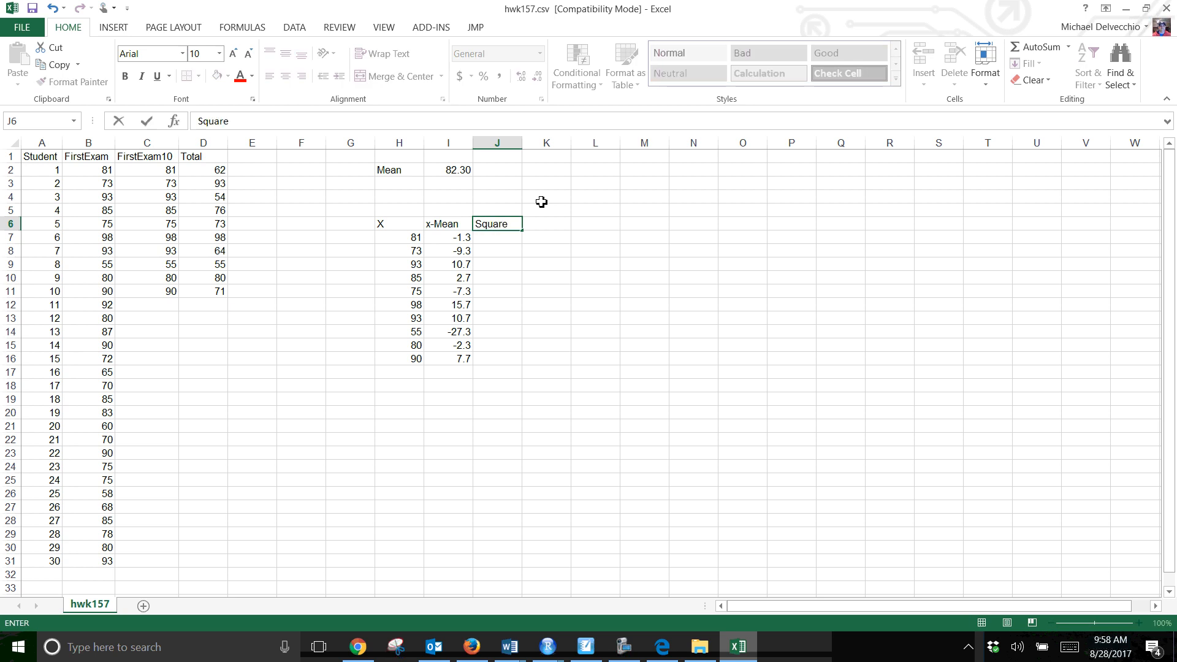
key(Return)
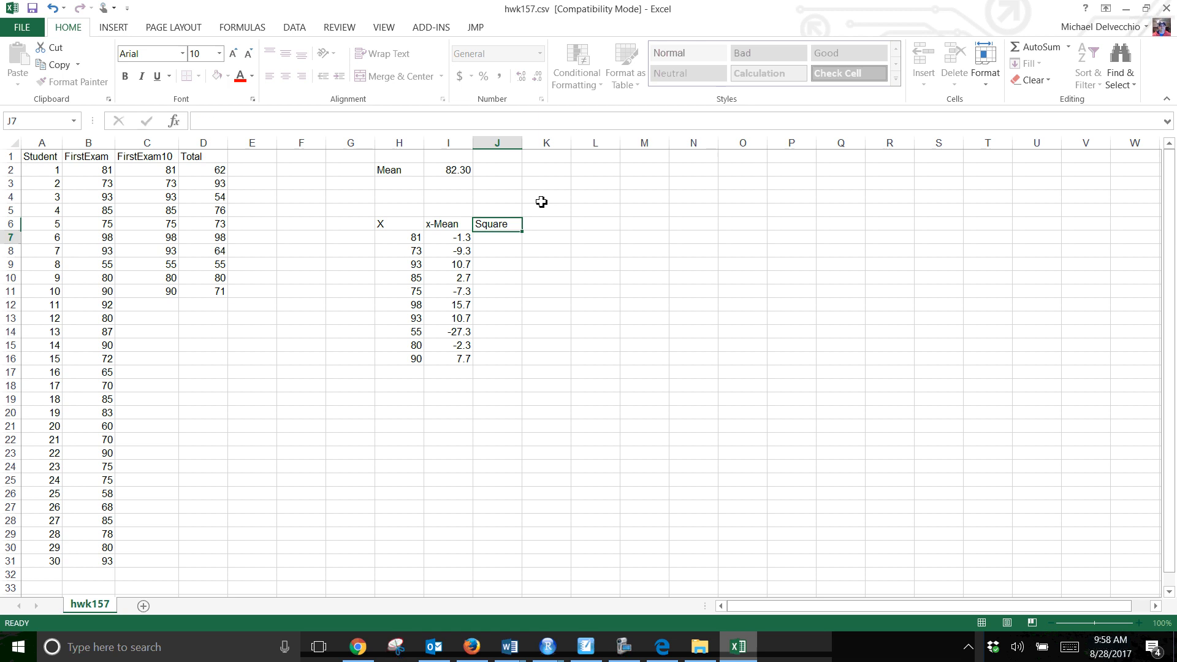
Square the first deviation in J7 with =I7^2 and fill the formula down through J16
text(=)
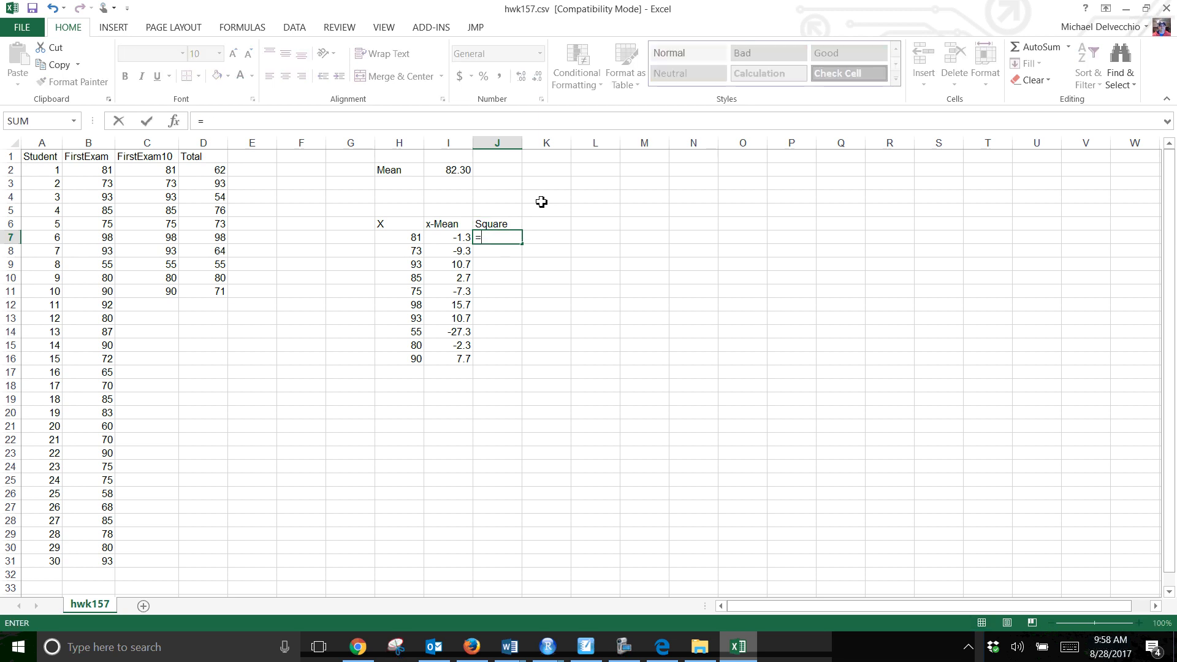
click(450, 240)
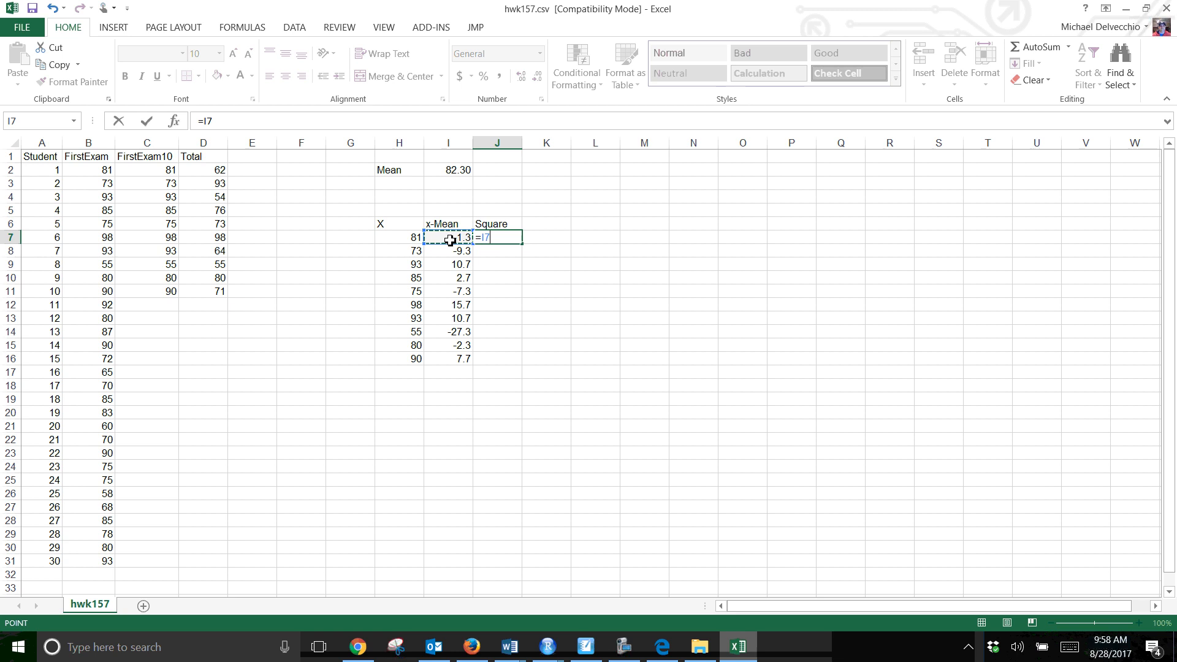
text(^2)
key(Return)
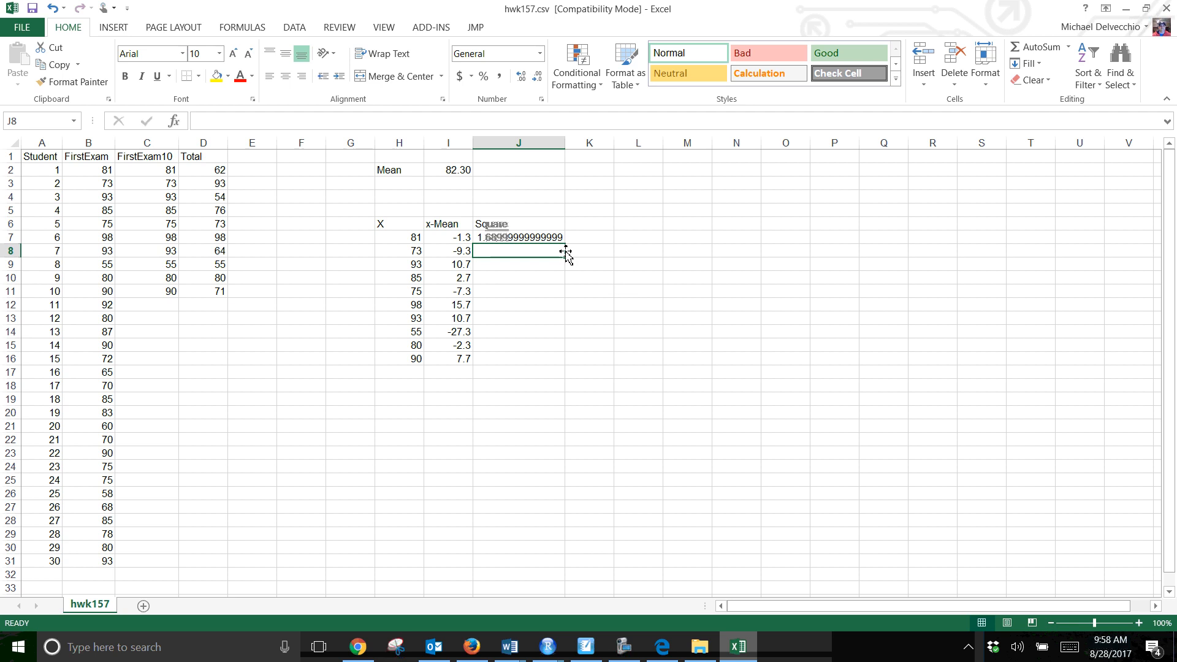
click(551, 240)
drag(564, 243, 559, 367)
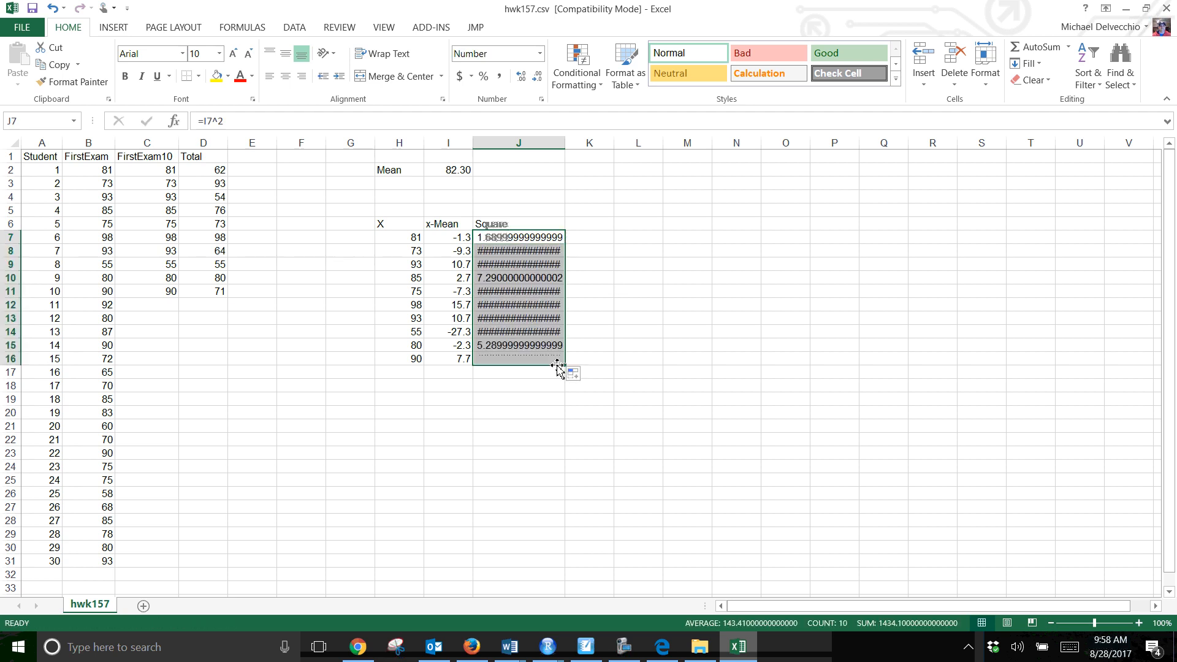
Show the squared deviations in J7:J16 with two decimal places and adjust column J's width to fit them
double_click(566, 145)
click(544, 520)
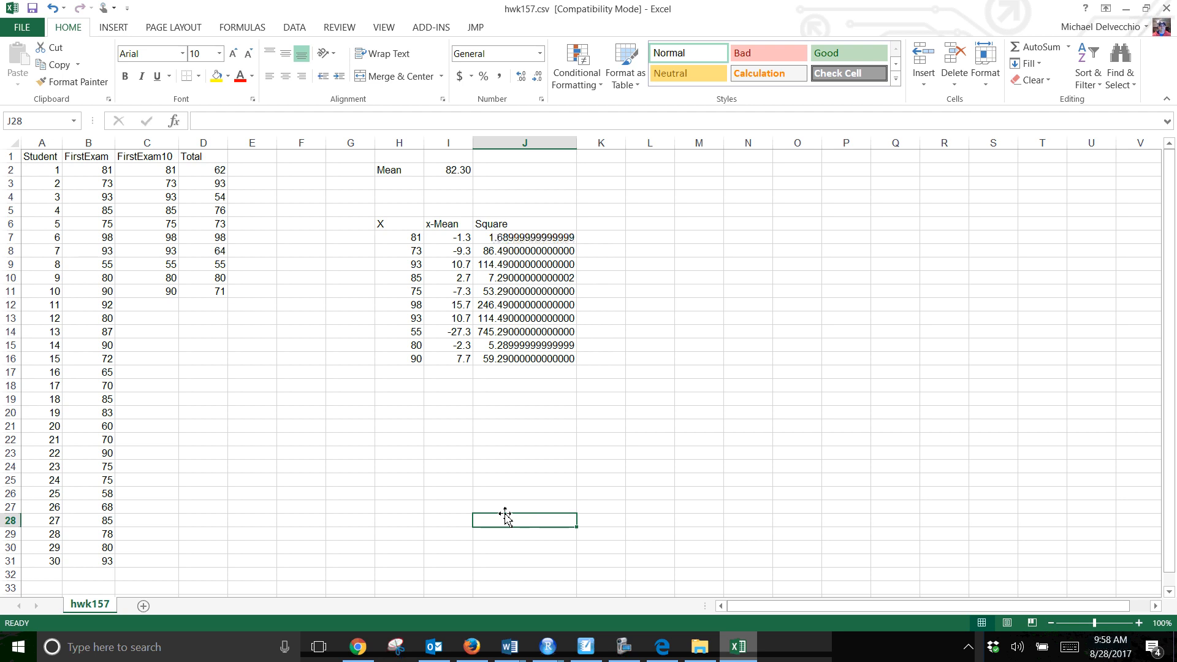
drag(543, 238, 555, 359)
click(537, 76)
click(537, 77)
click(537, 76)
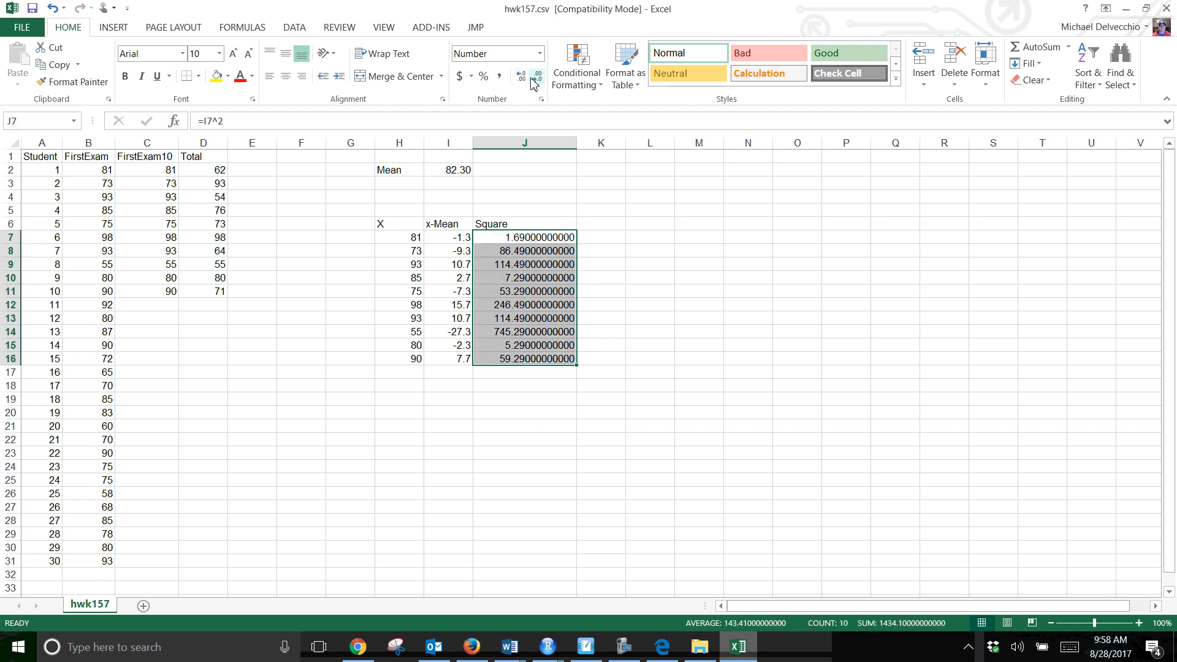
click(537, 76)
click(537, 76)
click(534, 79)
click(533, 79)
click(533, 79)
click(534, 79)
click(533, 79)
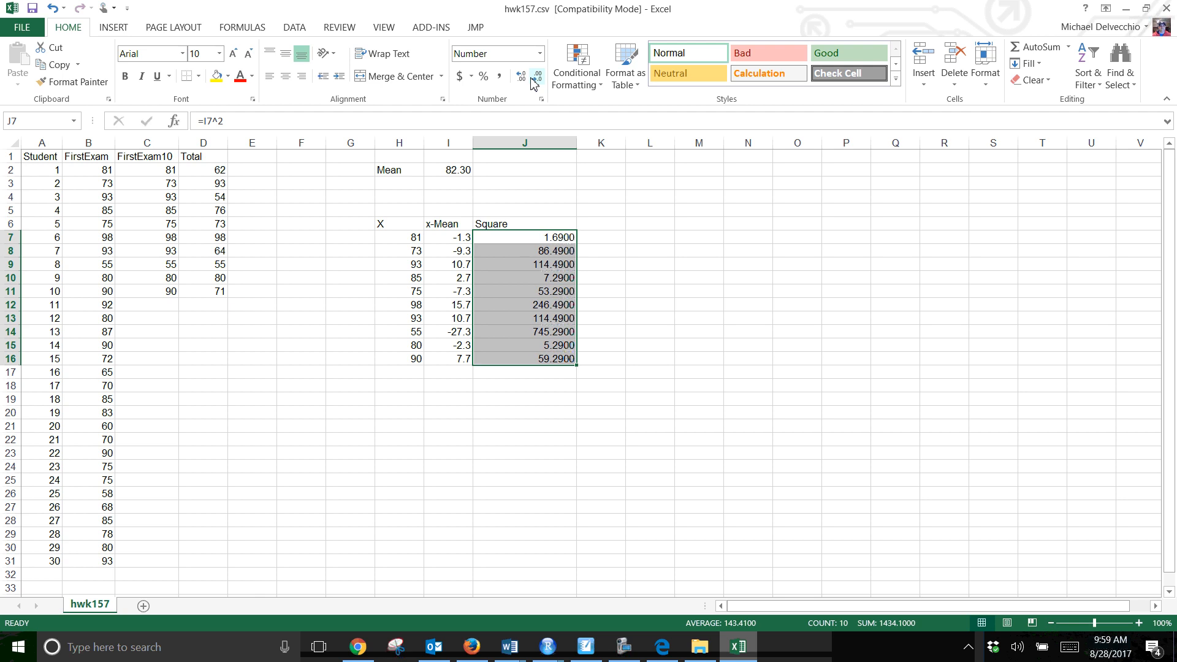
click(534, 79)
click(535, 80)
click(947, 469)
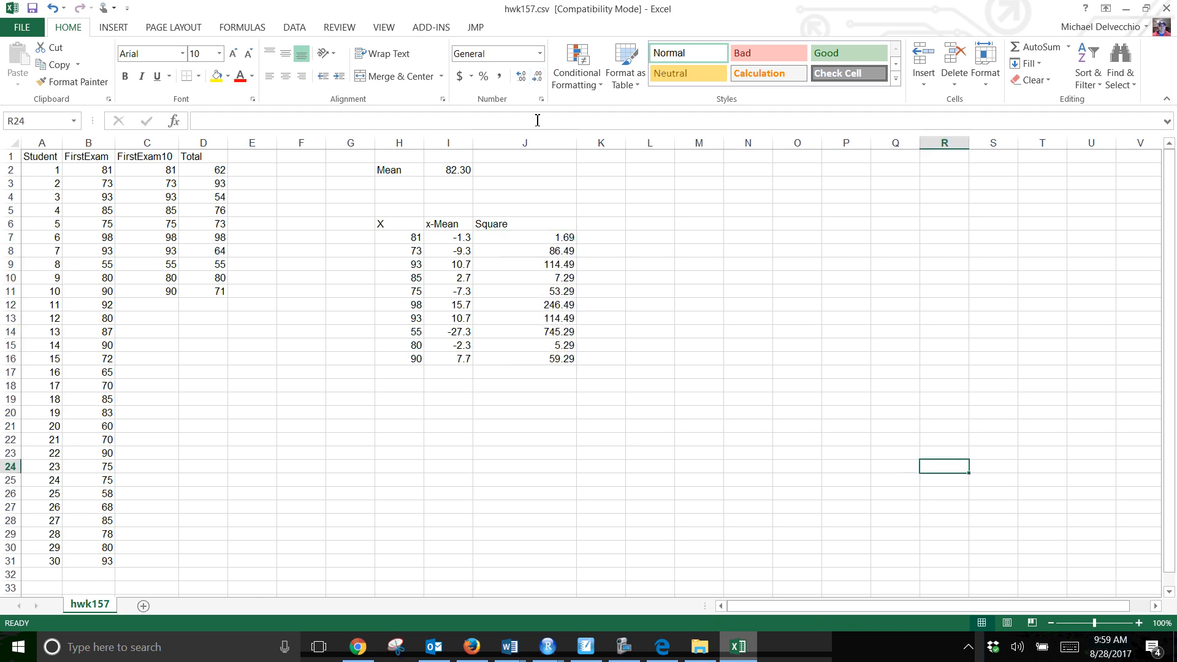
drag(582, 144, 525, 144)
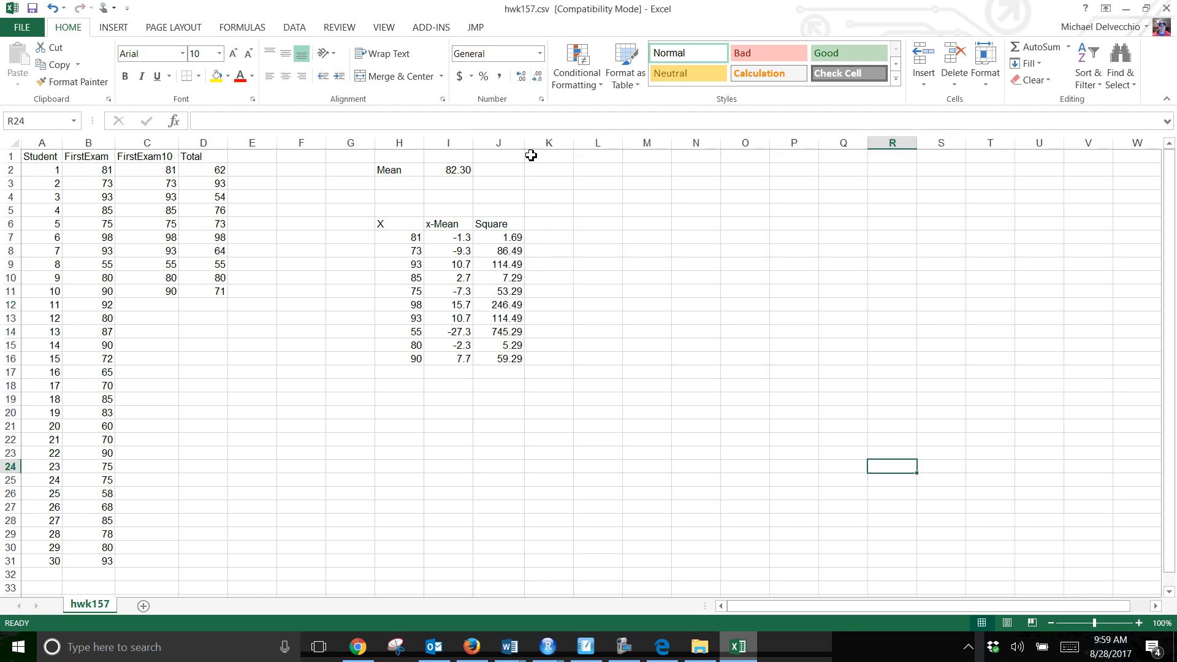
Total the squared deviations J7:J16 in J17 with AutoSum
click(498, 238)
drag(498, 237, 495, 373)
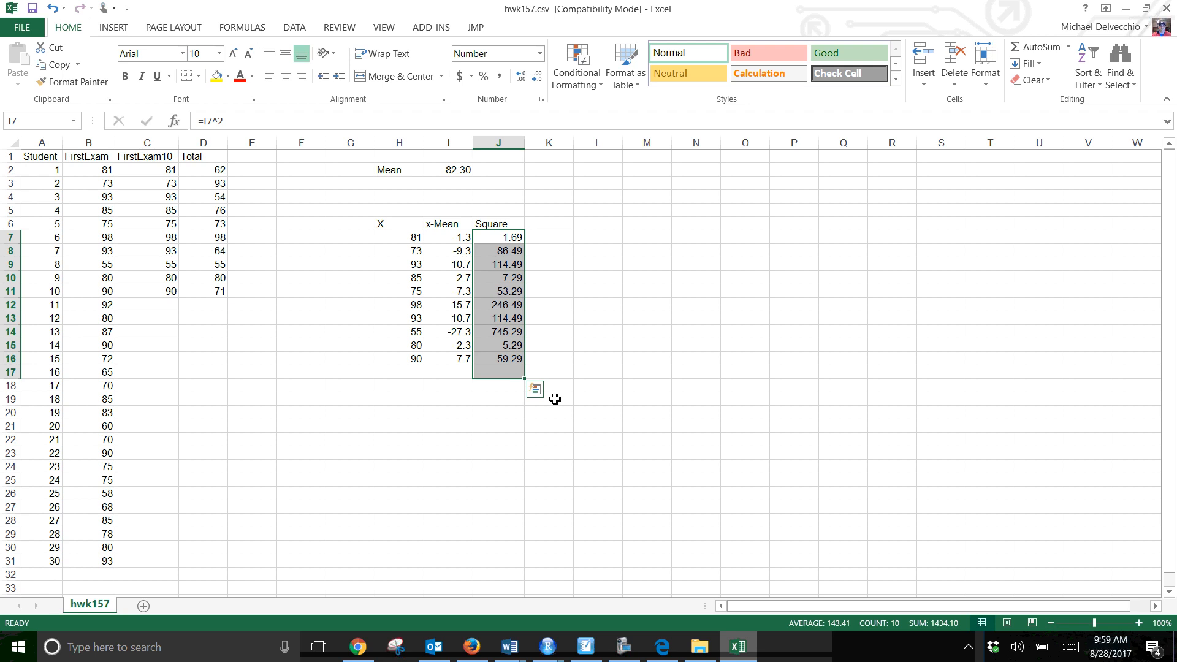
click(1054, 54)
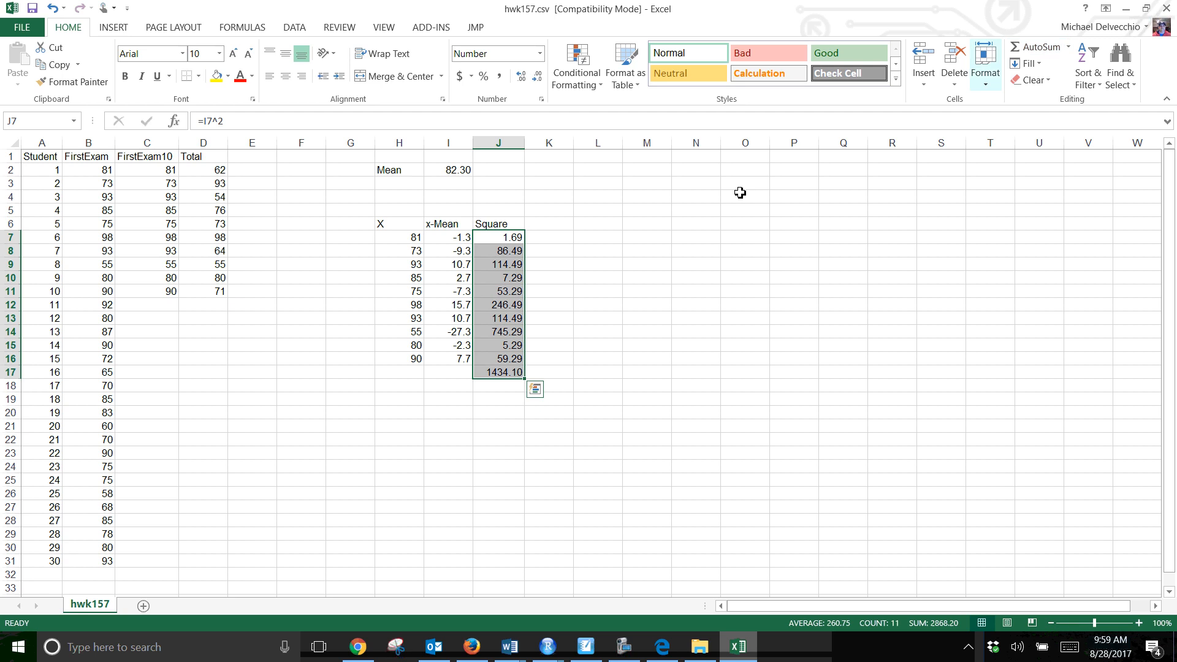
Label I19 as VAR and compute the sample variance in J19 by dividing J17 by one less than the number of scores
click(469, 400)
text(VAR)
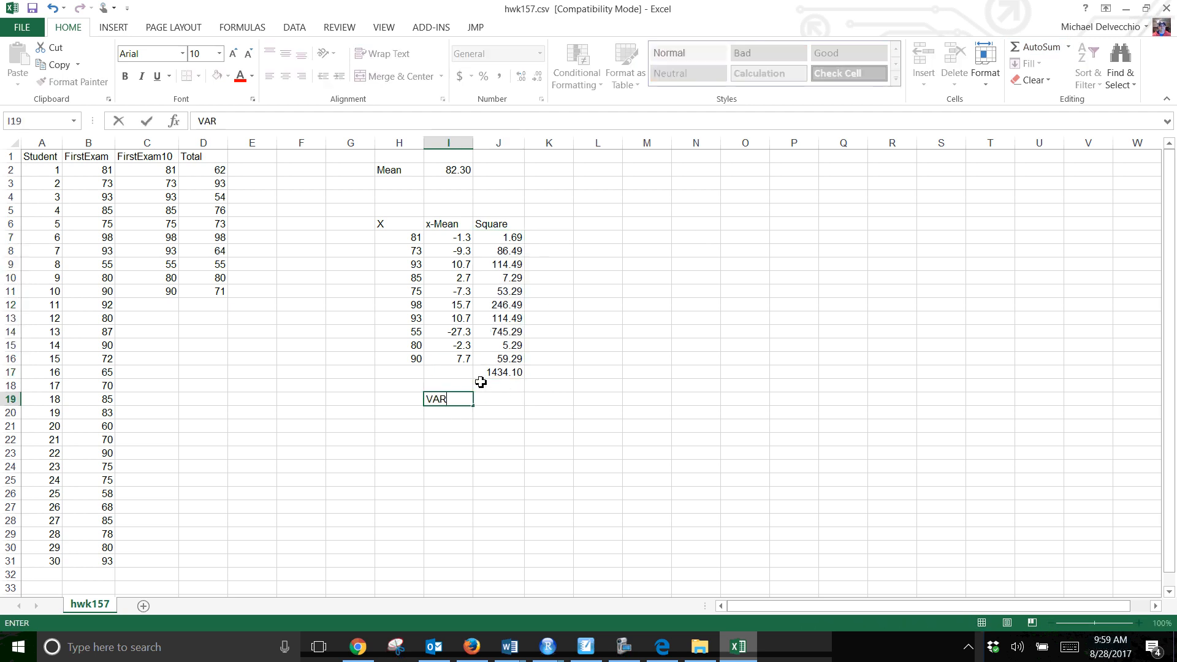
key(Tab)
text(=)
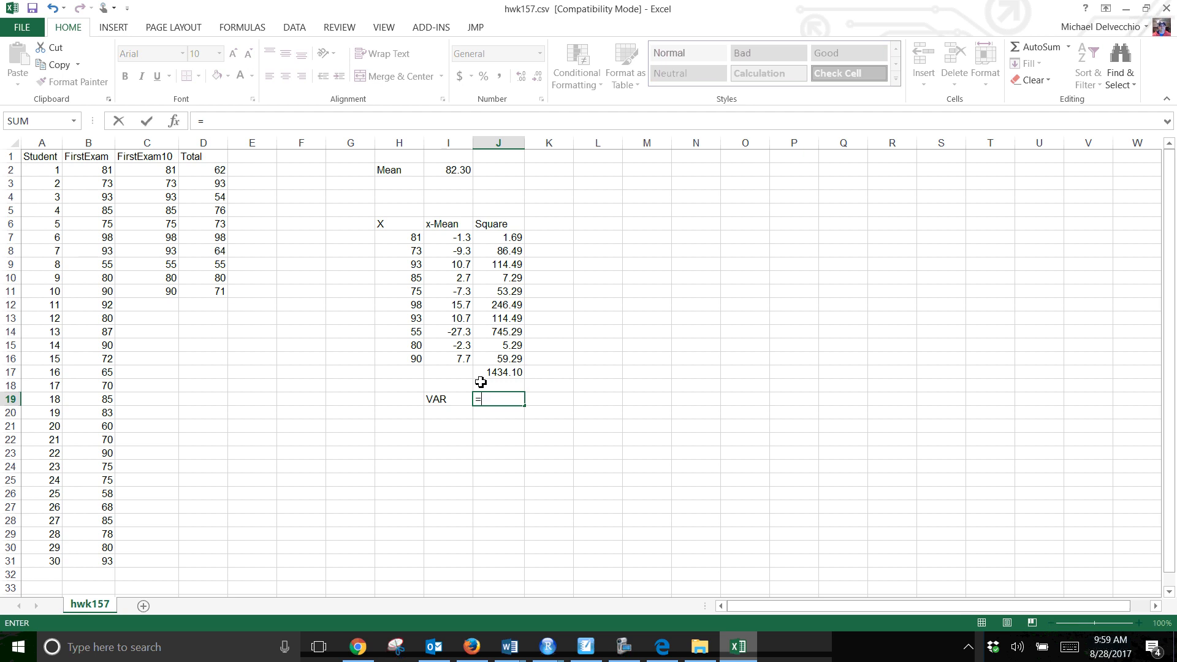
click(515, 372)
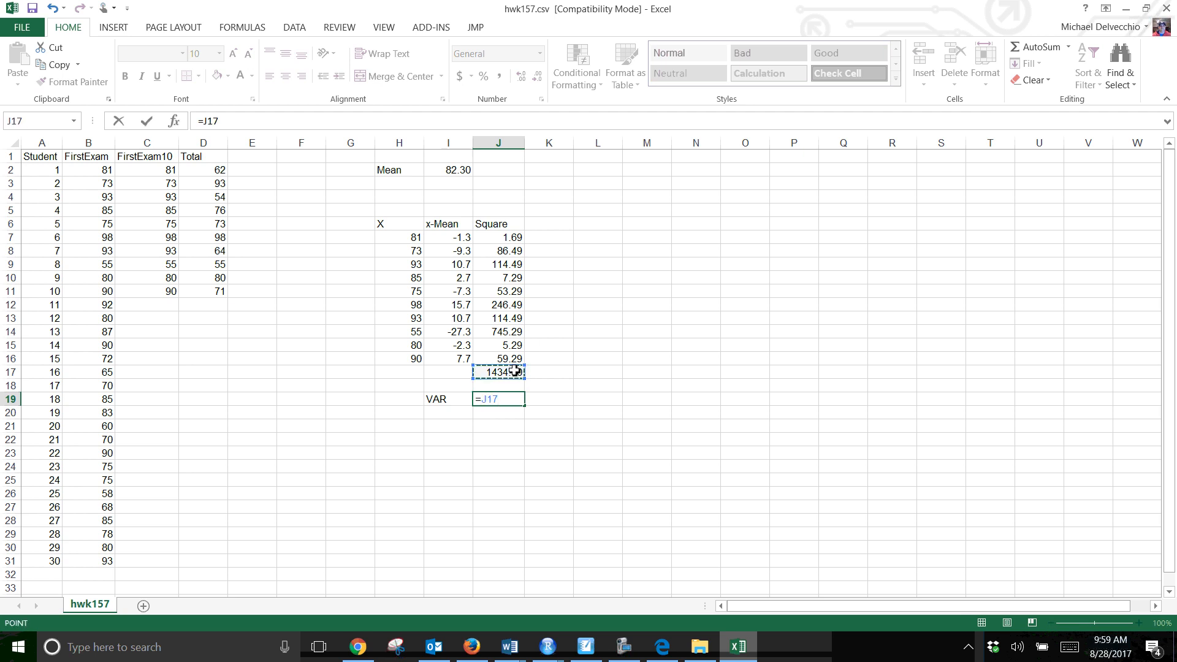
text(/9)
key(Return)
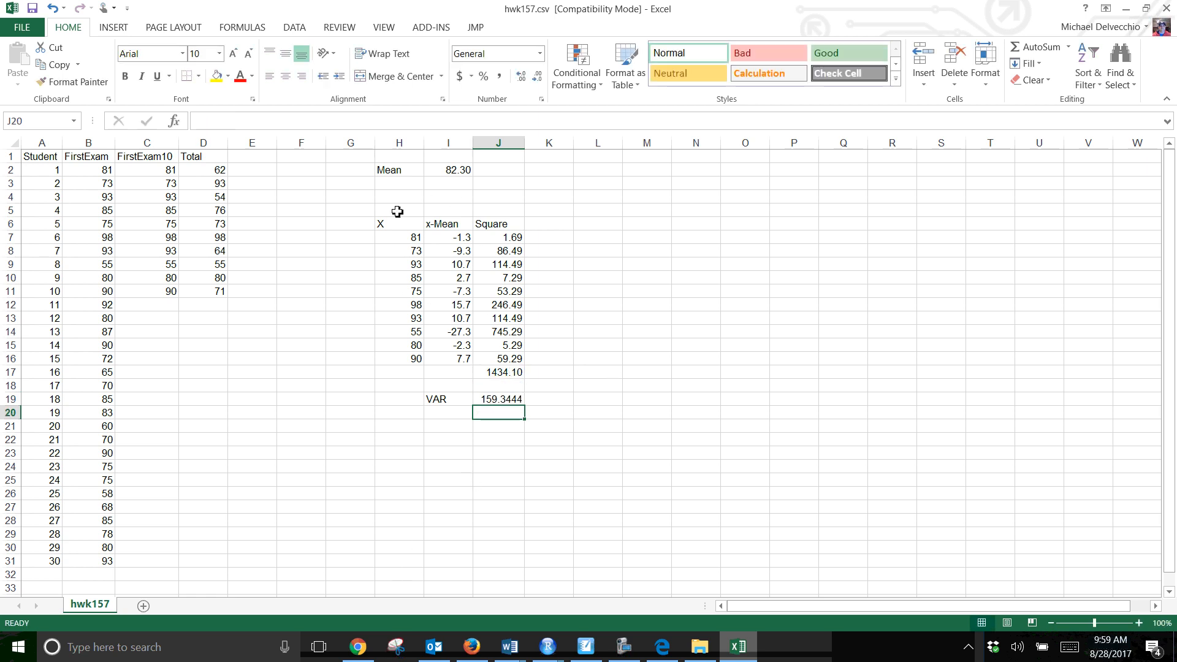
Label H3 as n and count the scores in I3 with COUNTA over H7:H16
click(410, 186)
text(n)
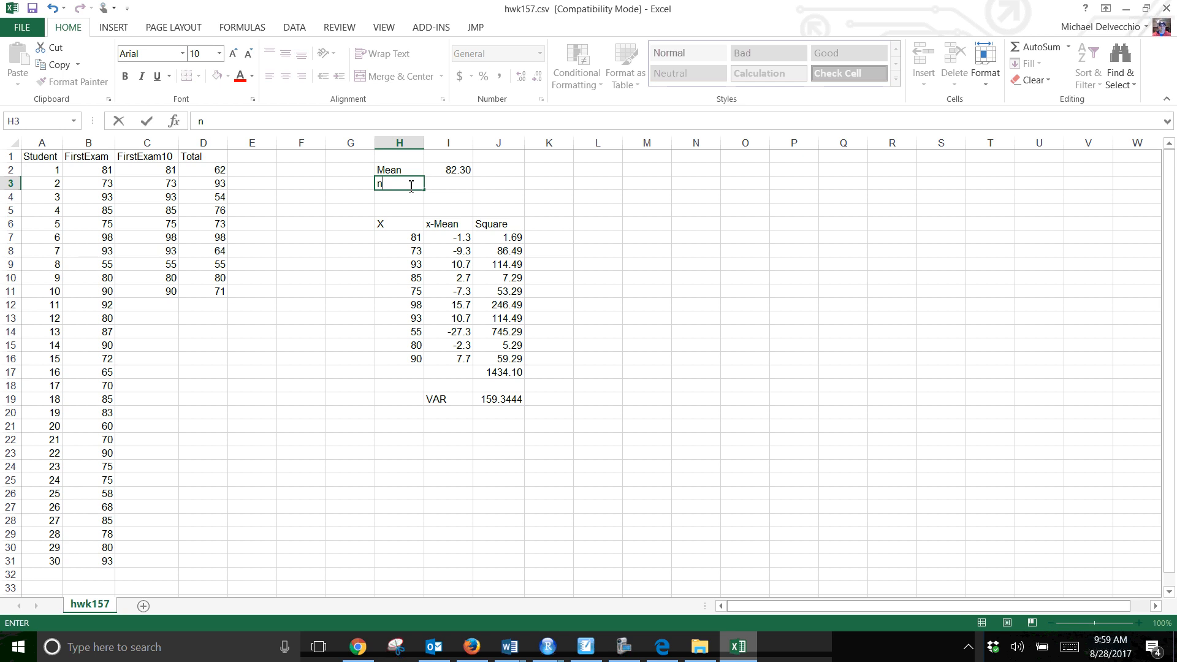
key(Tab)
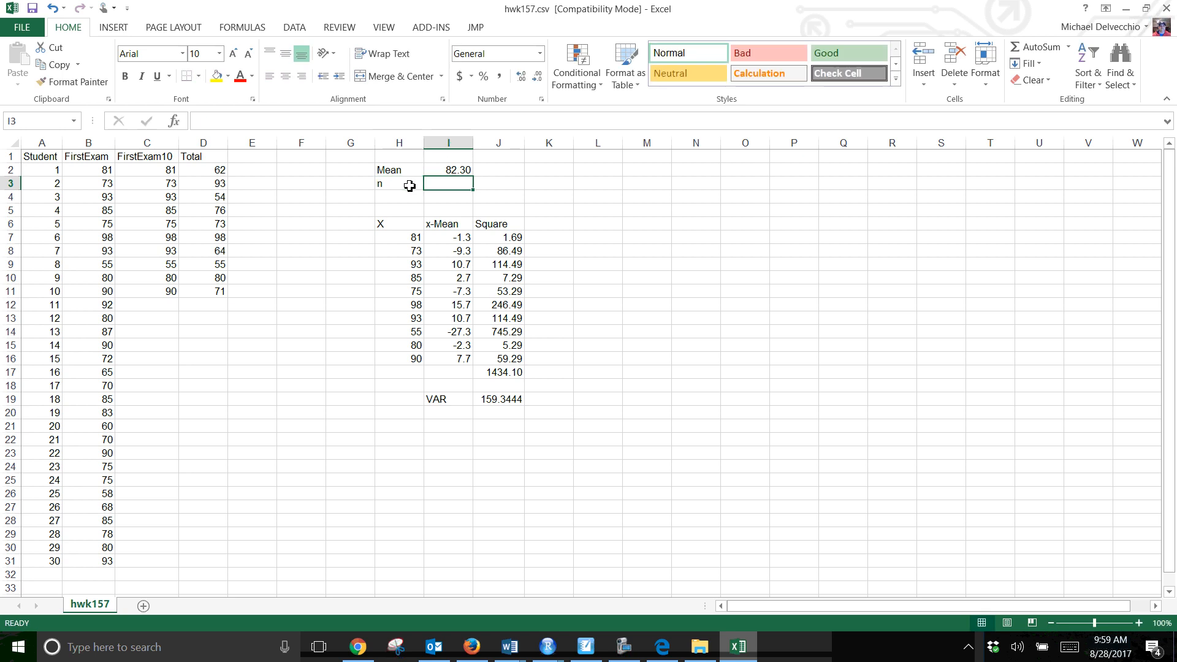
text(=countA)
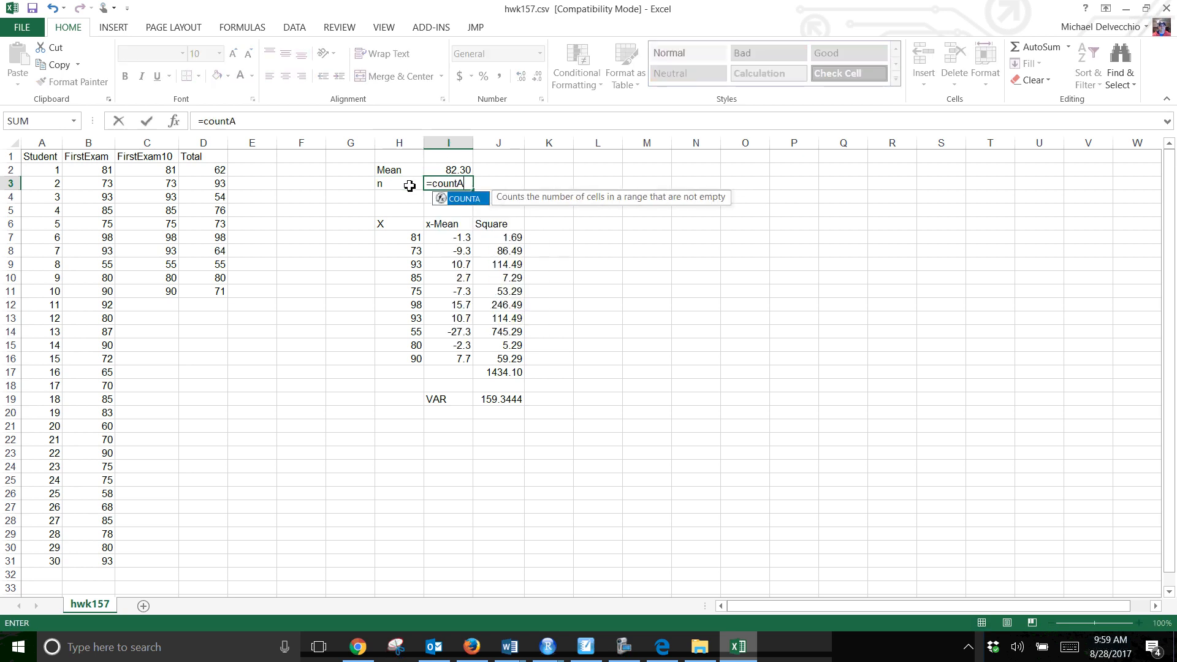
text(()
click(408, 238)
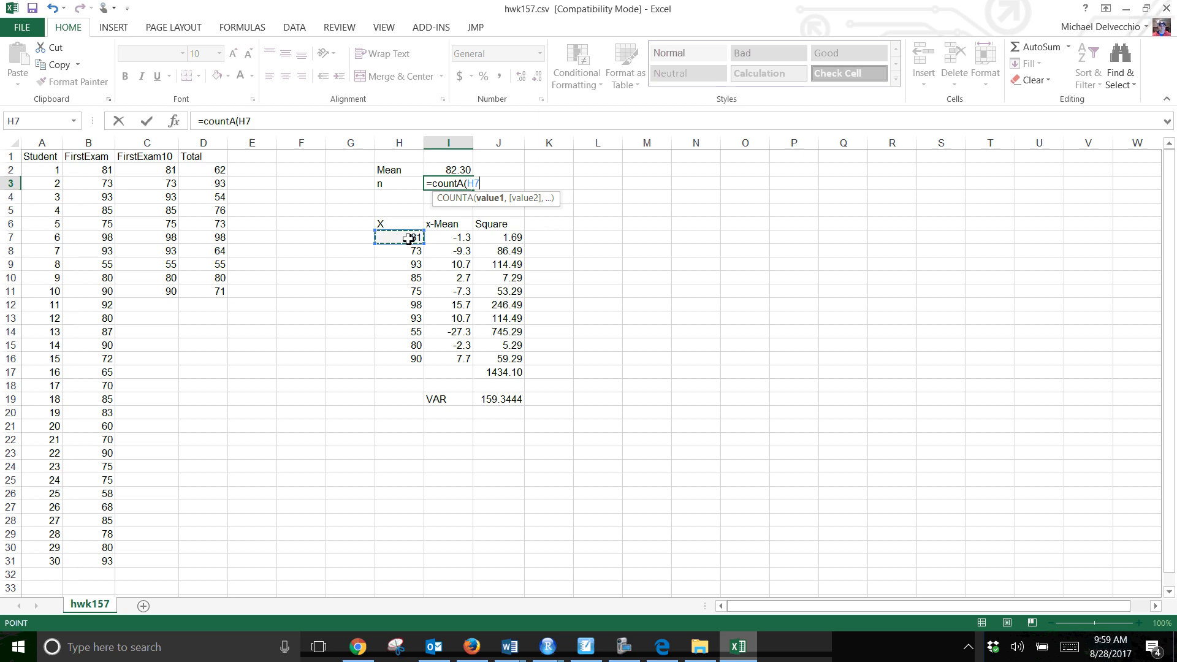
drag(408, 239, 401, 363)
drag(402, 359, 401, 359)
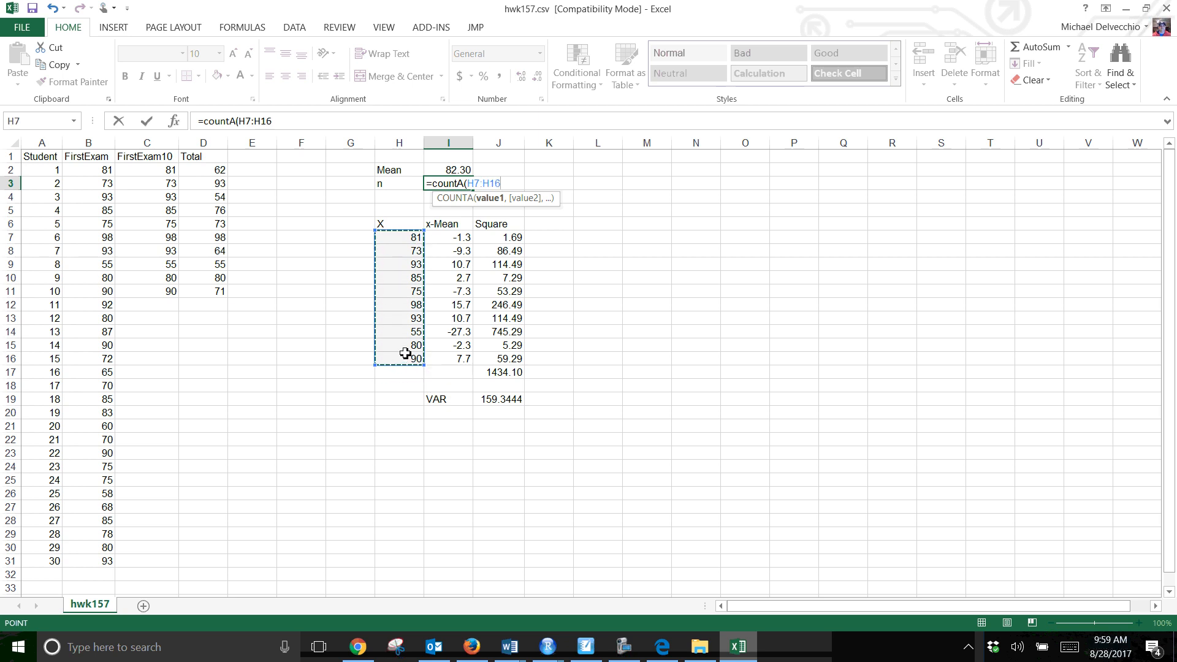
key(Return)
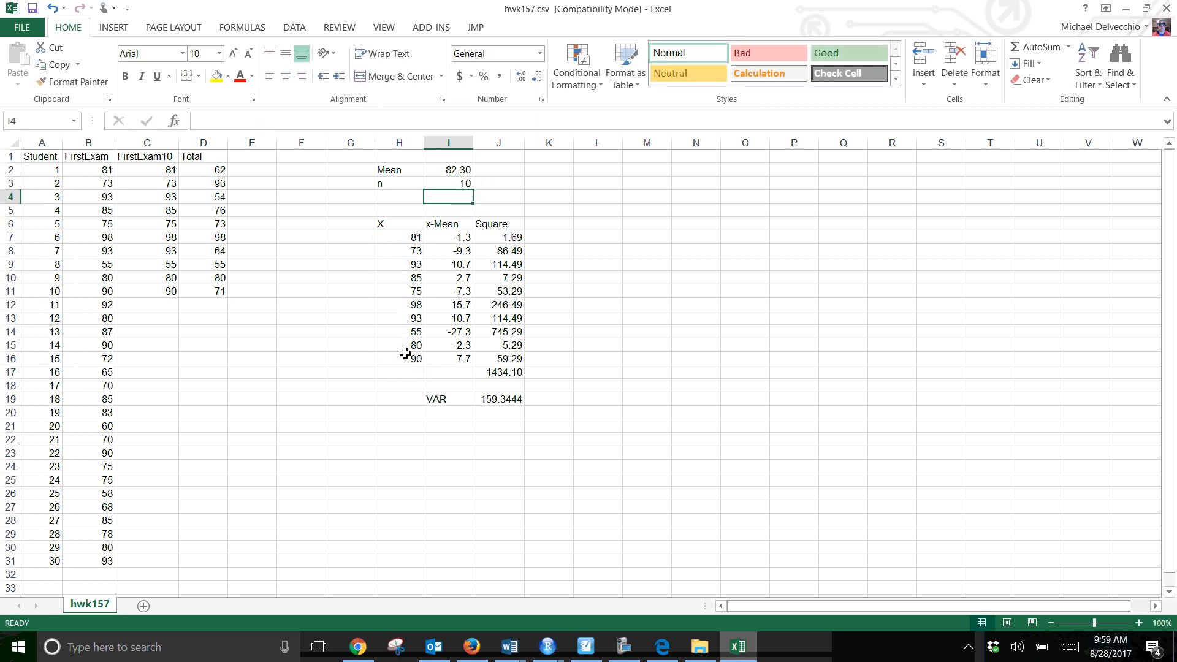
Label I21 as SD and compute the standard deviation in J21 as the square root (SQRT) of J19
click(444, 427)
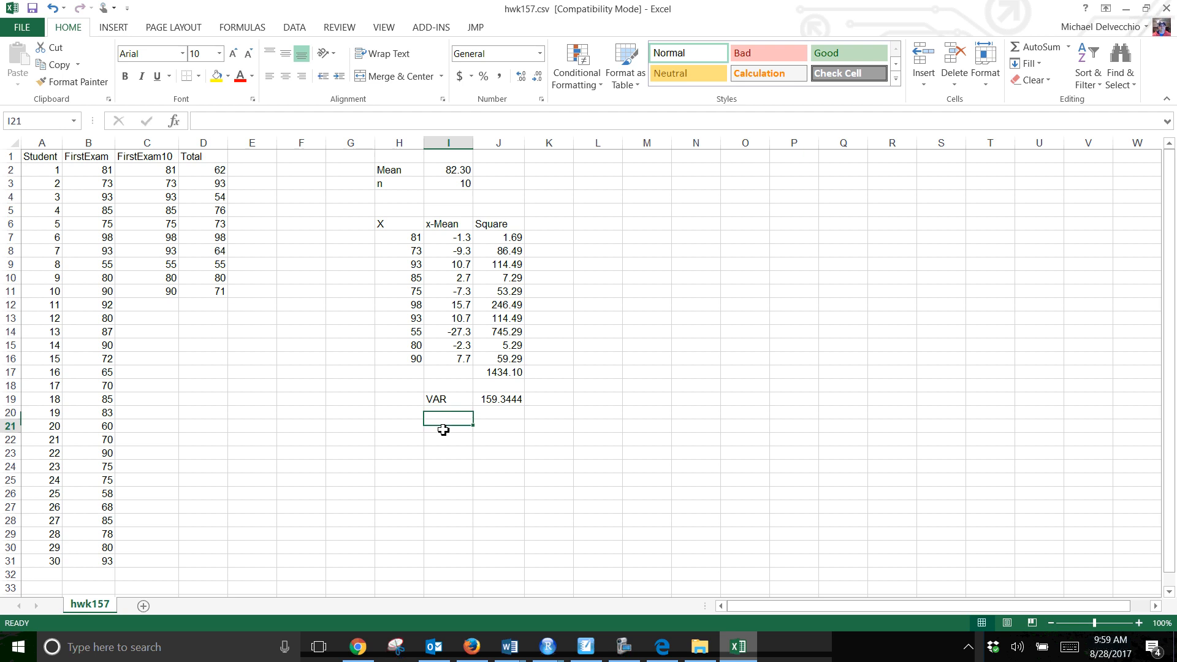
text(SC)
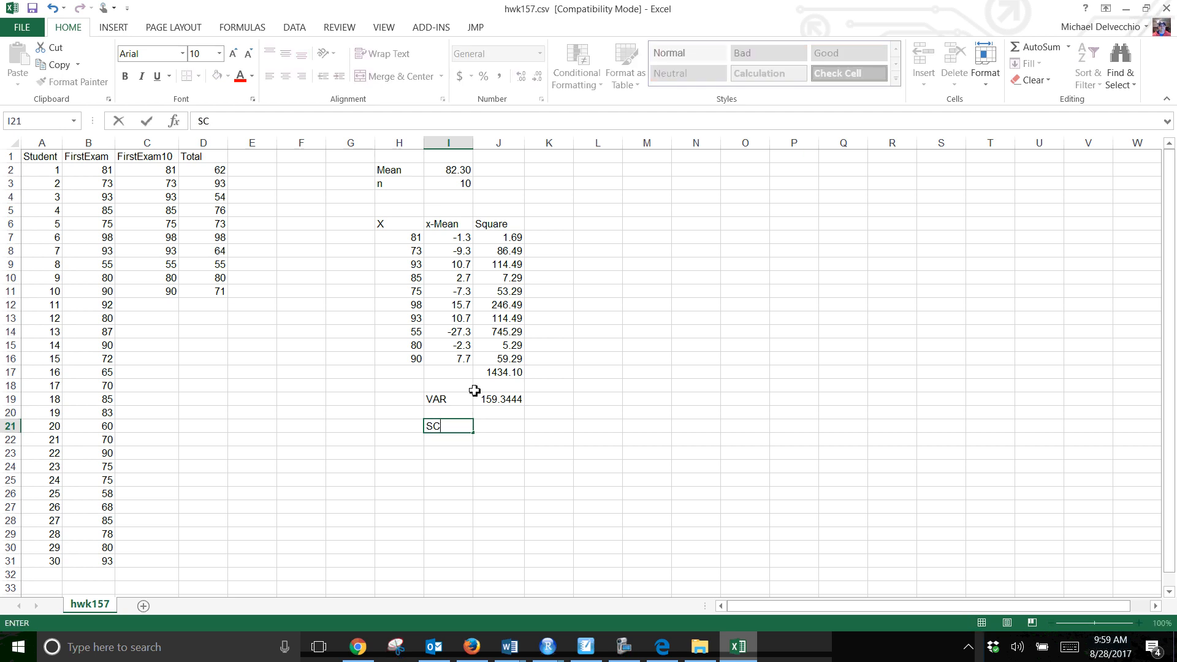
key(BackSpace)
text(D)
key(Tab)
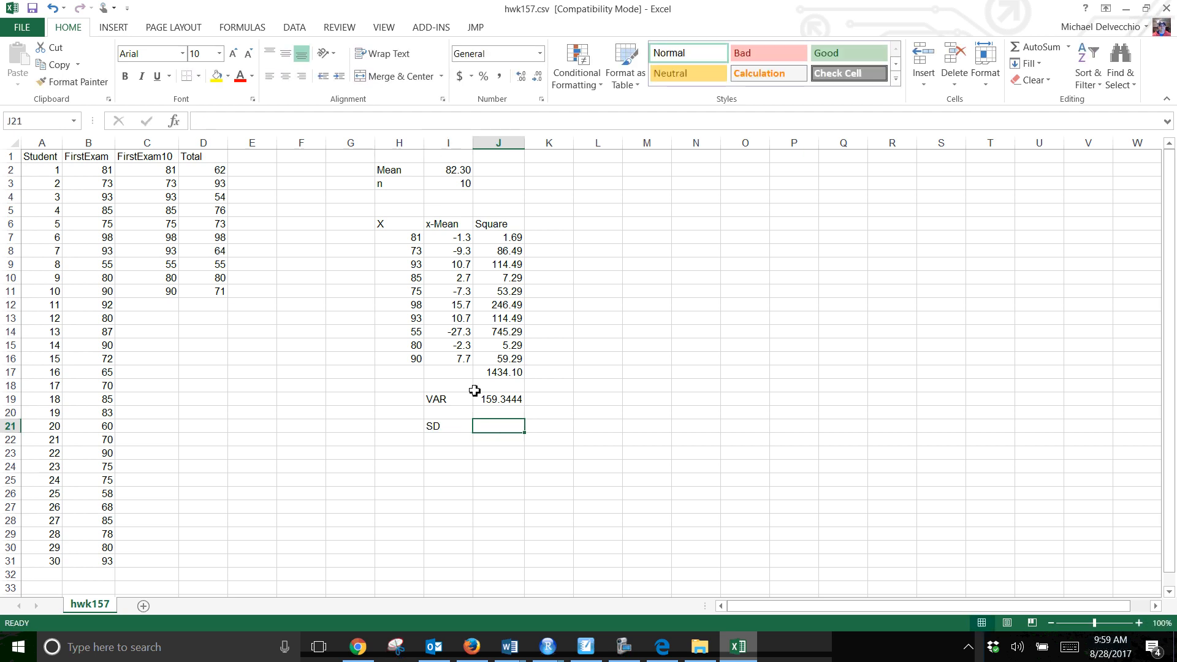
text(=)
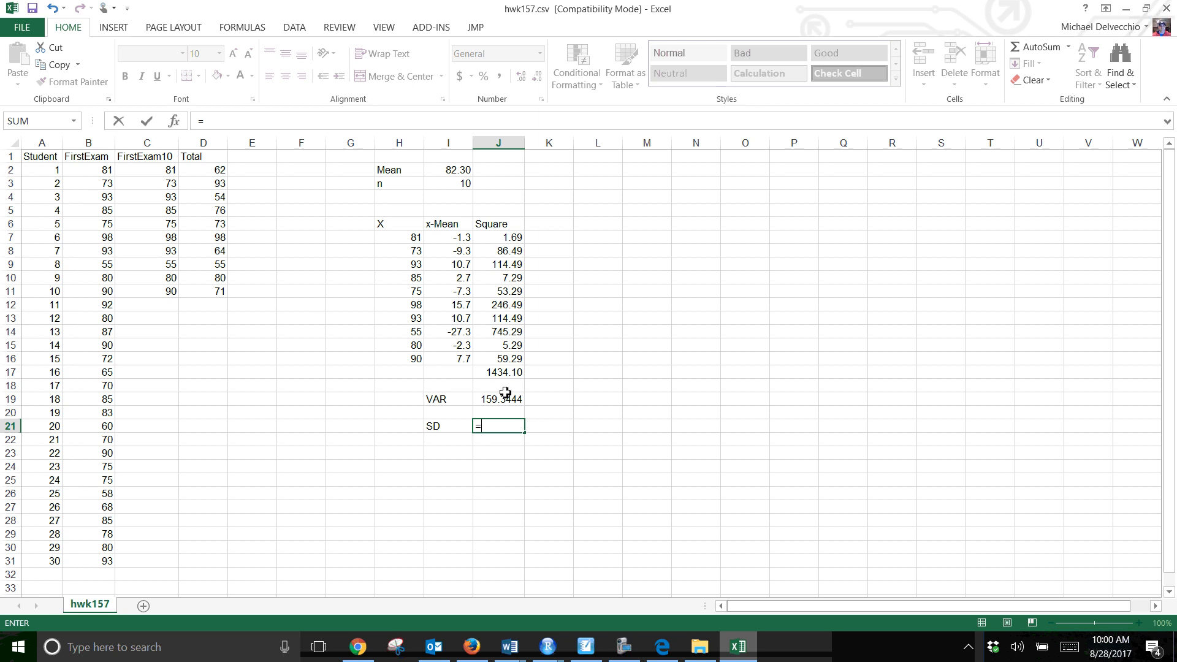
text(sqrt()
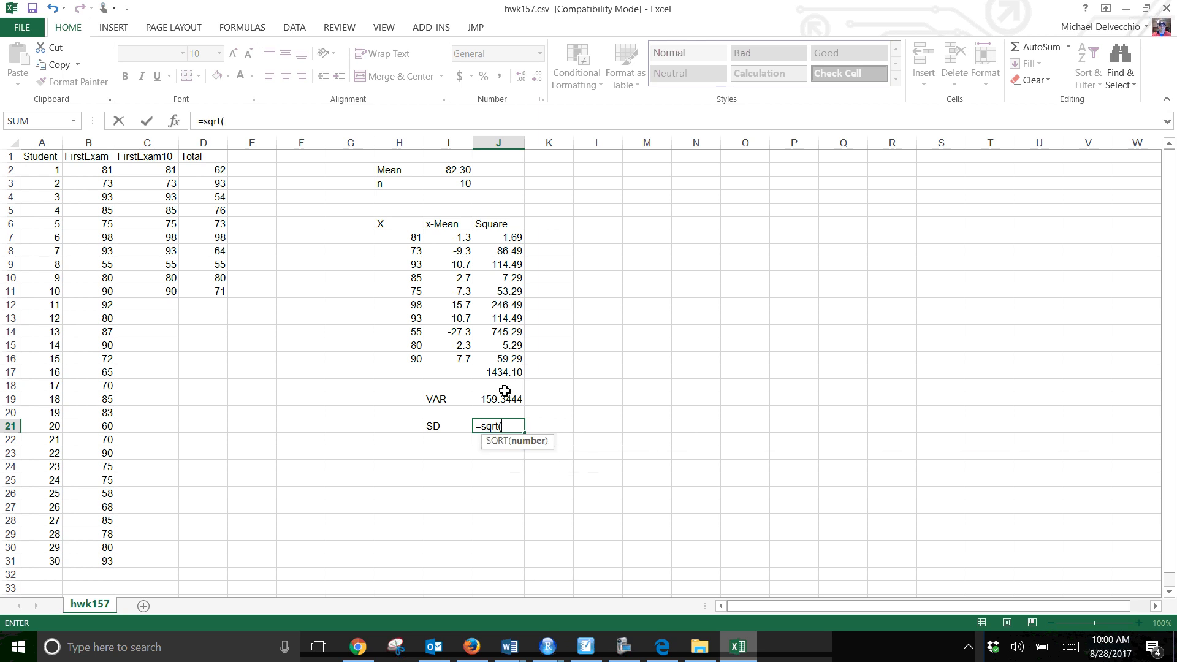
click(512, 401)
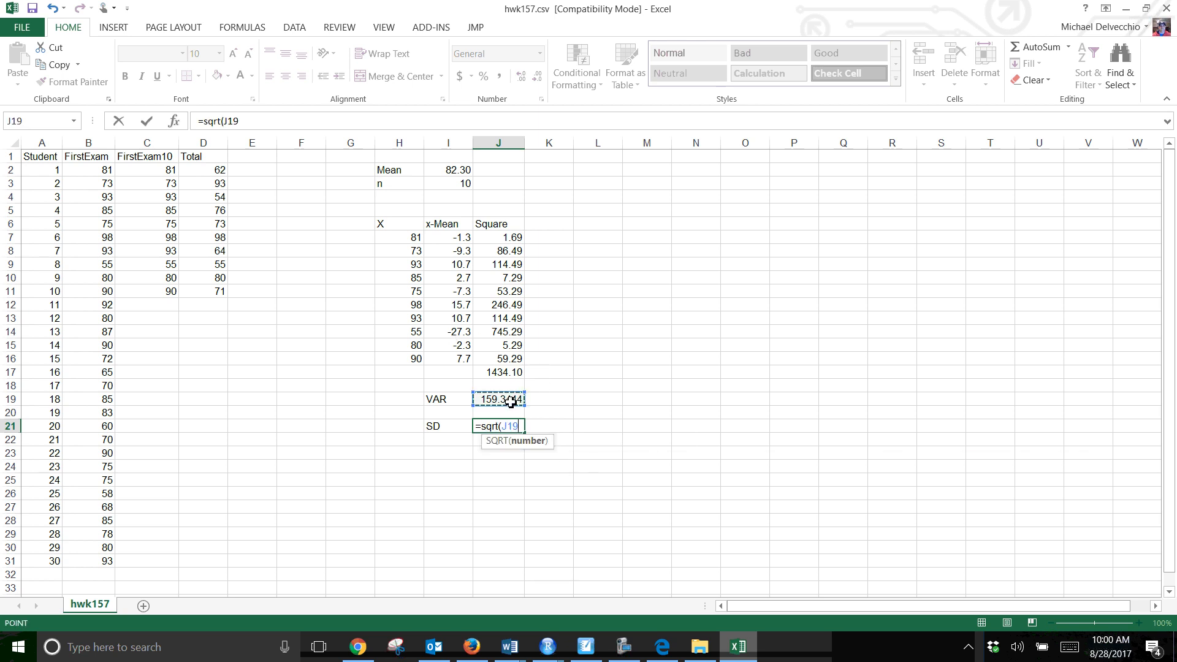
key(Return)
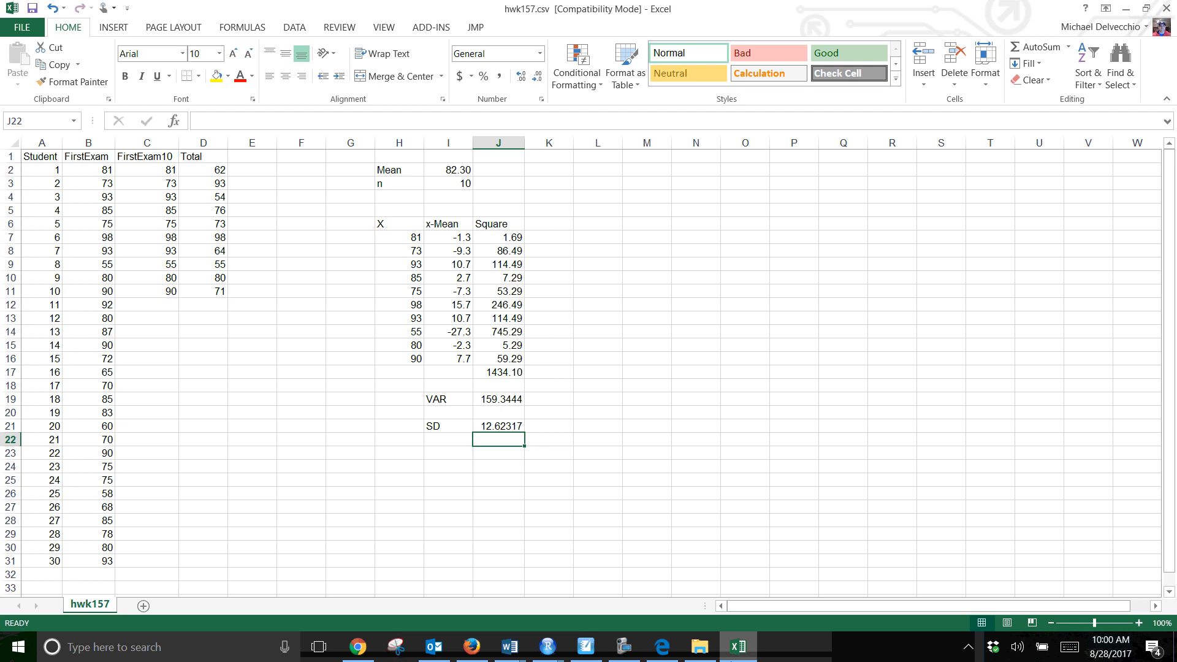
click(626, 651)
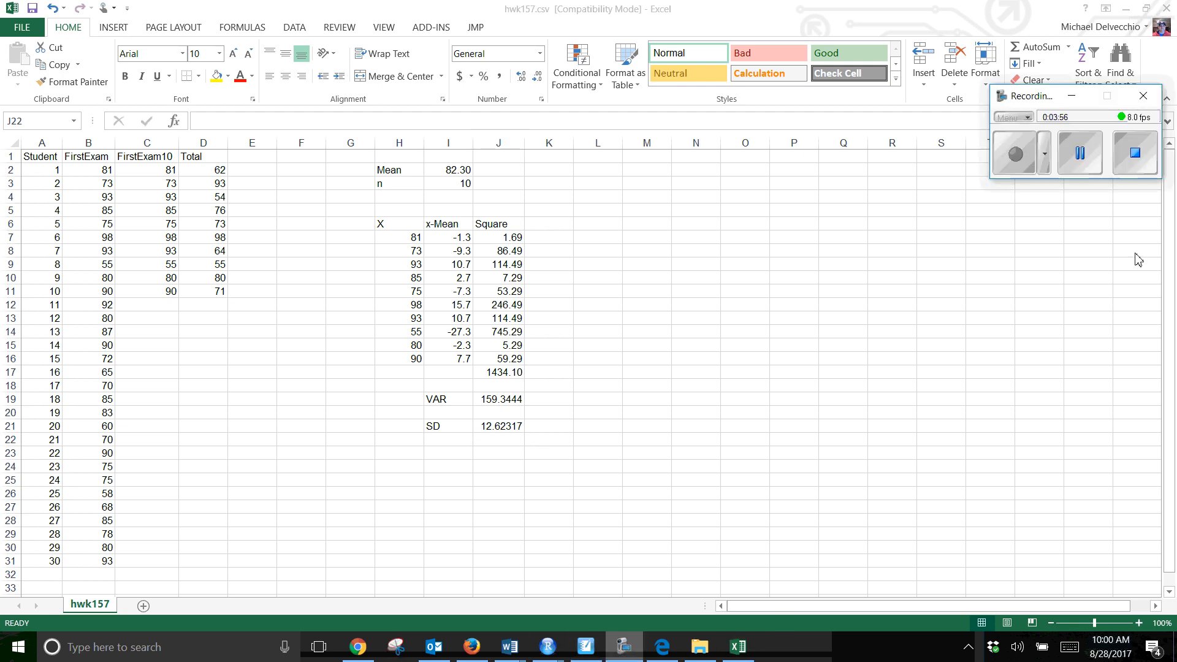